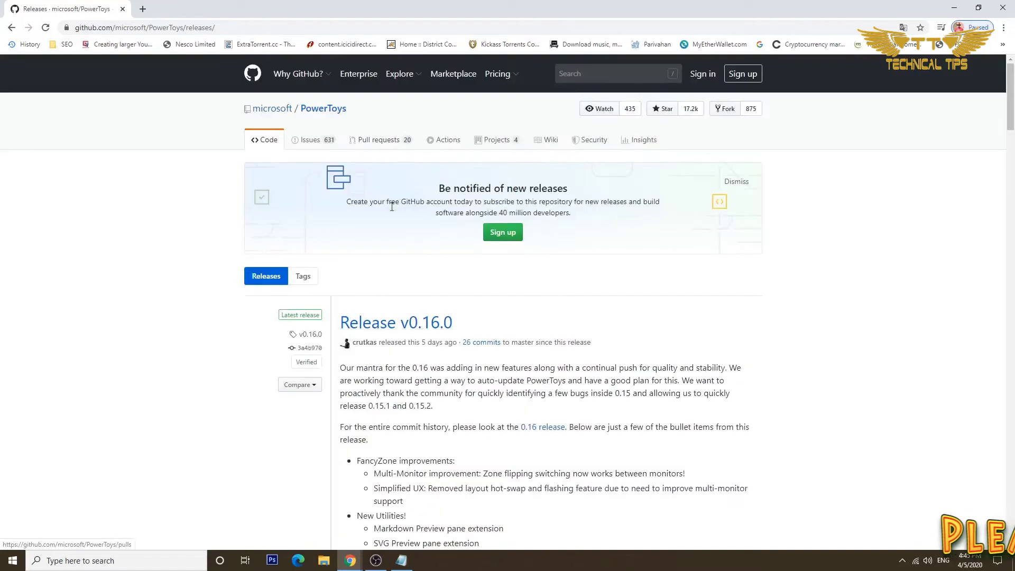
Download PowerToysSetup-0.16.0-x64.msi from the Release v0.16.0 assets and run the installer, allowing it past the security warning.
scroll(421, 263, down, 10)
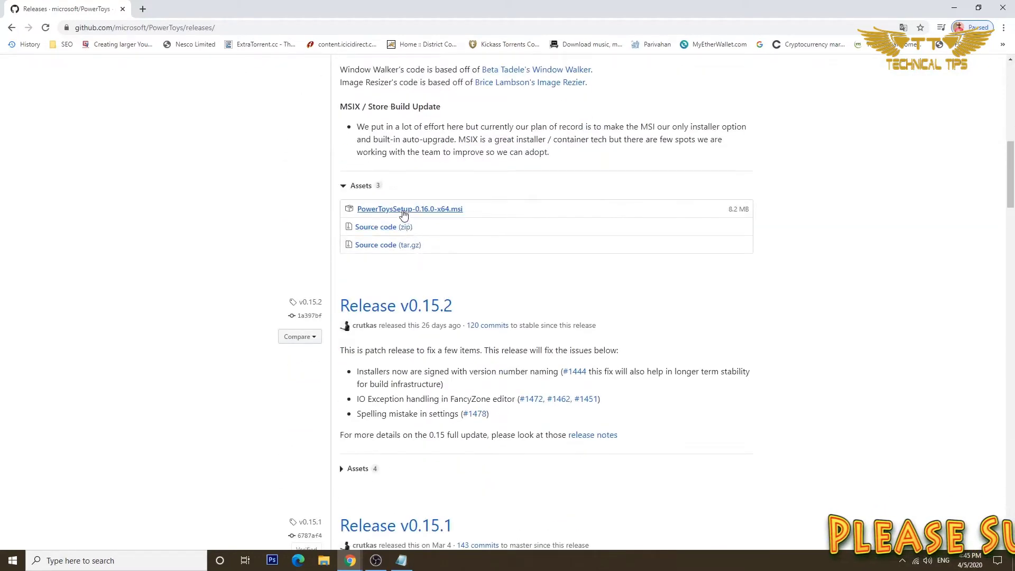
click(403, 213)
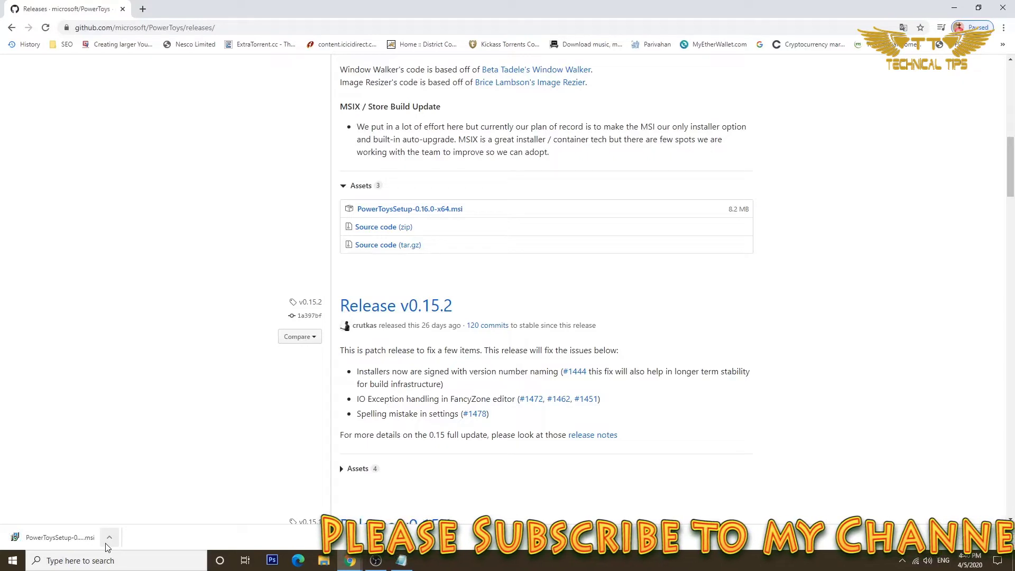
click(109, 537)
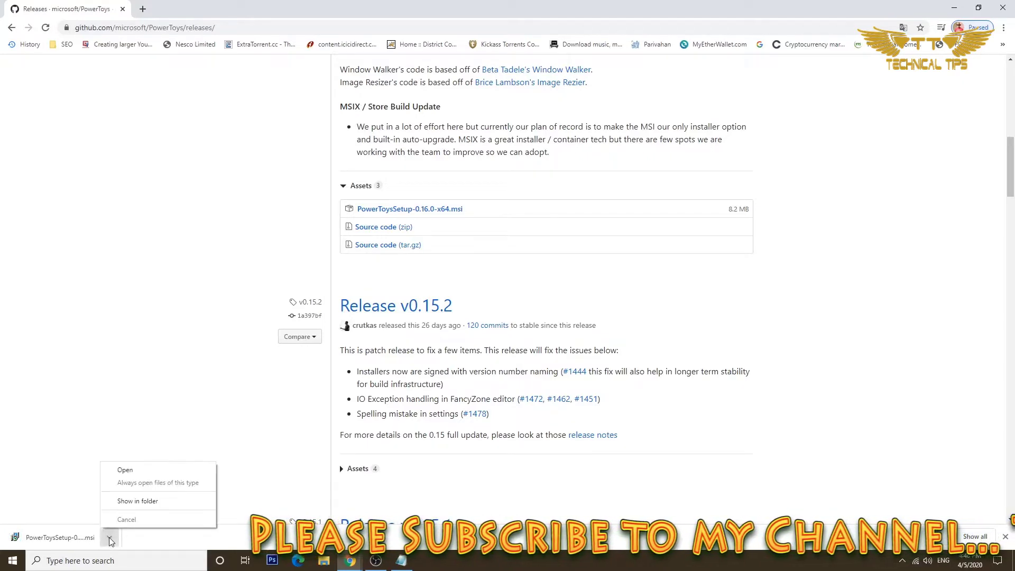
click(134, 474)
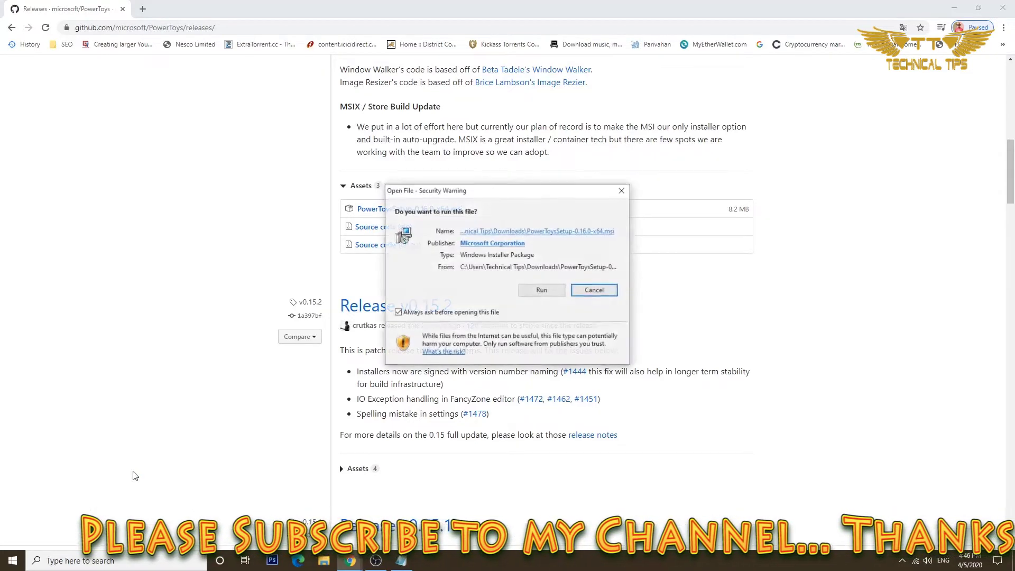
click(956, 9)
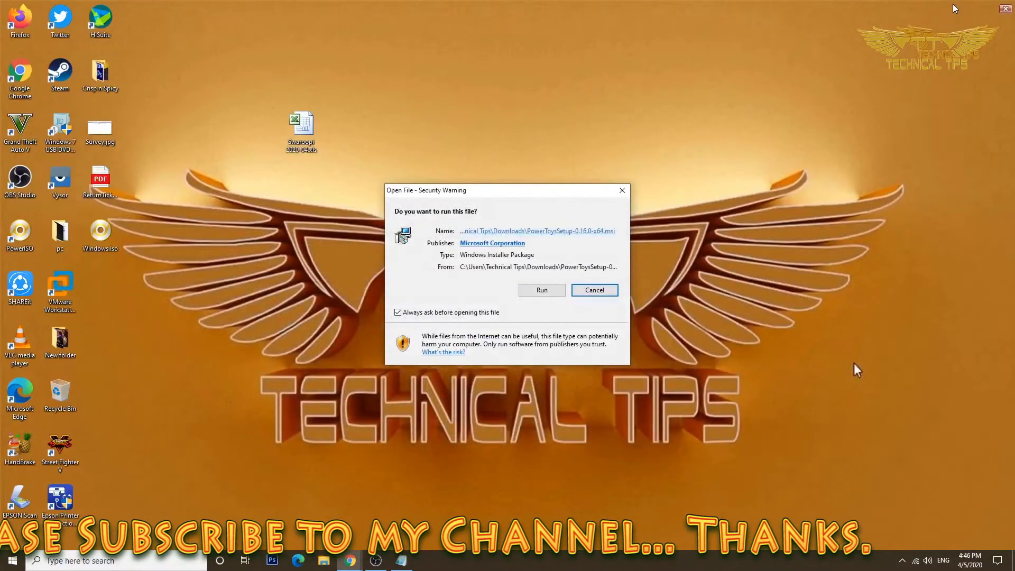
click(544, 290)
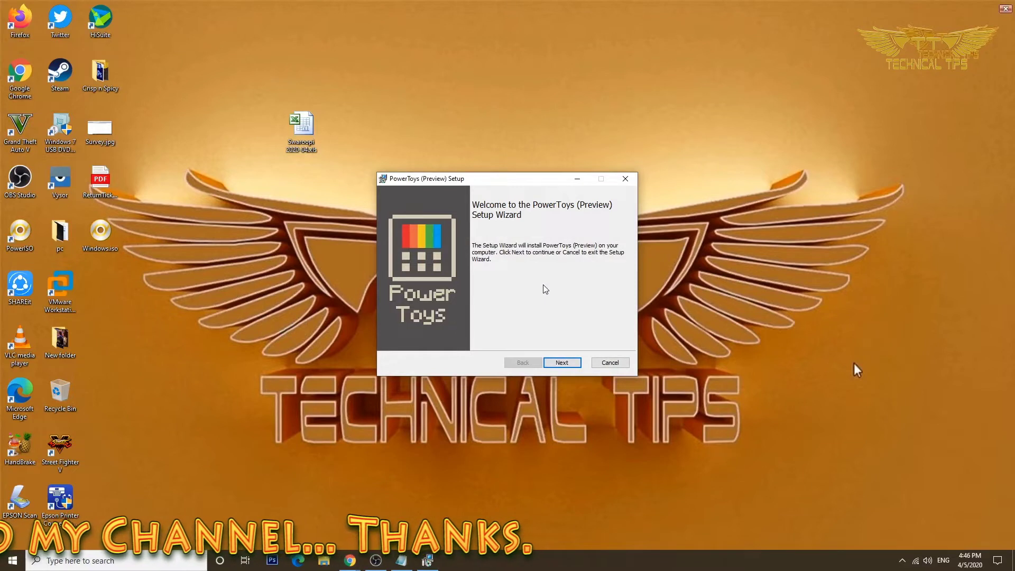
Install PowerToys (Preview) in the default folder with the desktop shortcut and automatic start, and finish setup with Launch PowerToys enabled.
click(561, 364)
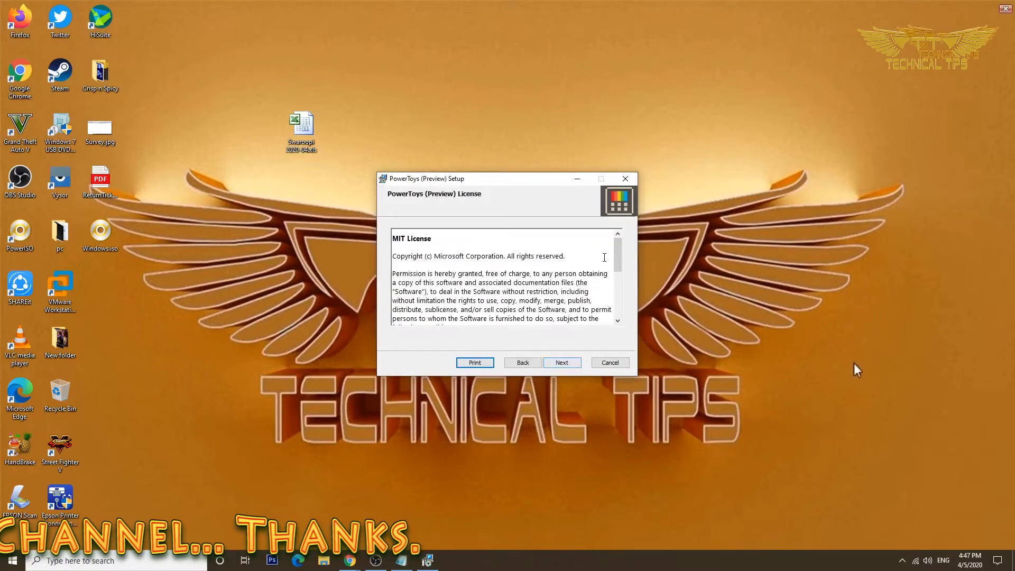
drag(616, 243, 616, 300)
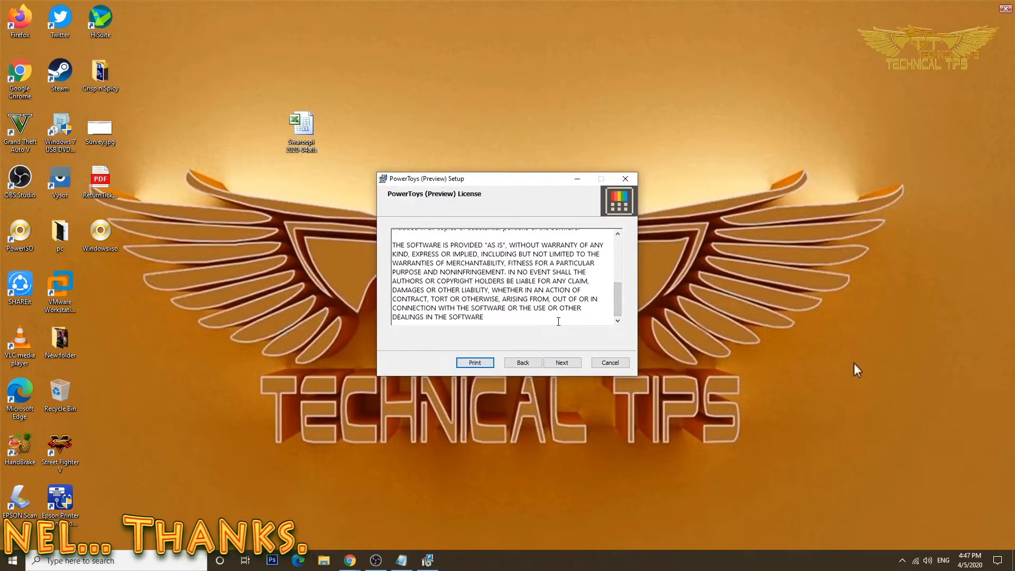
click(563, 364)
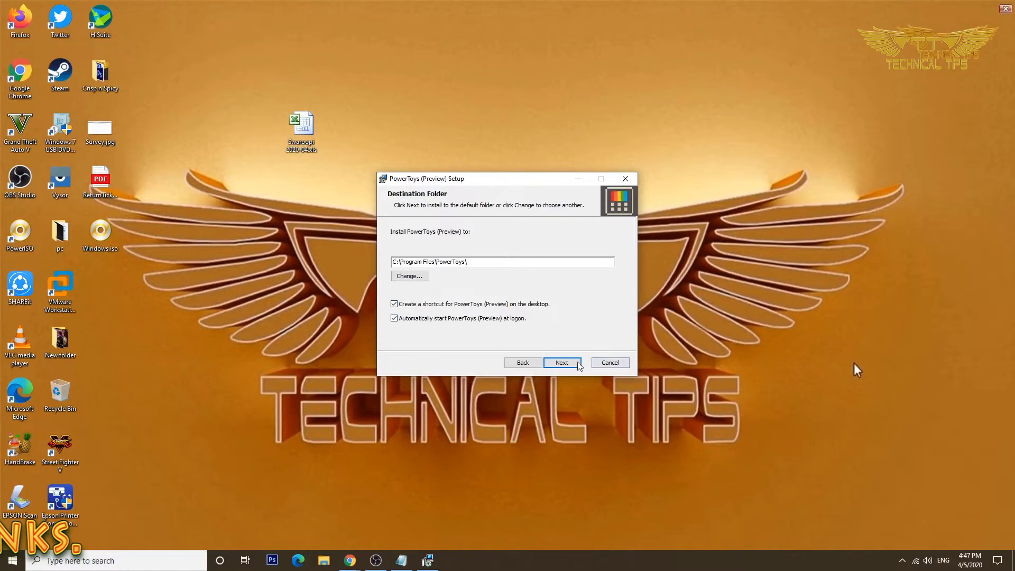
click(562, 362)
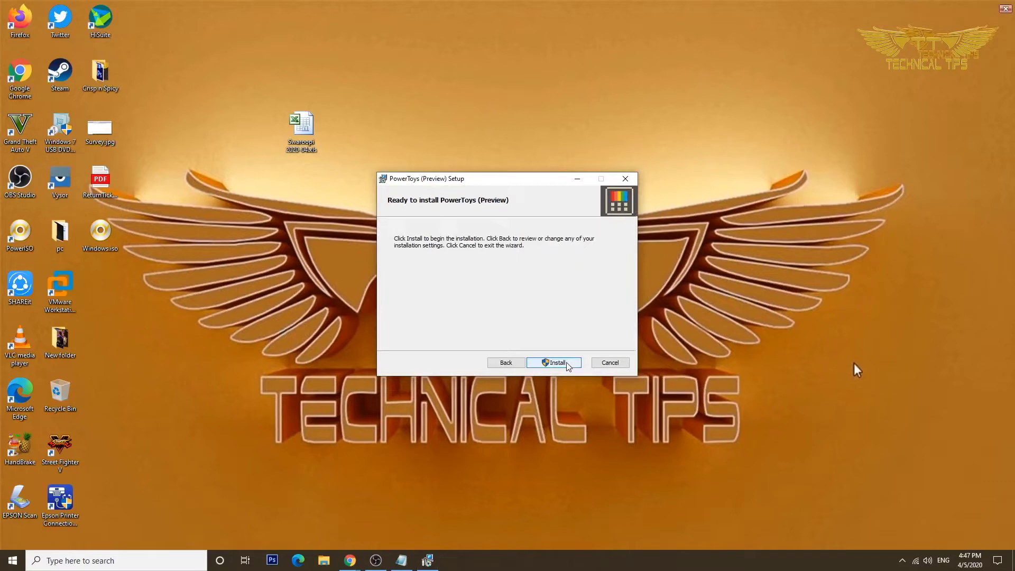
click(566, 363)
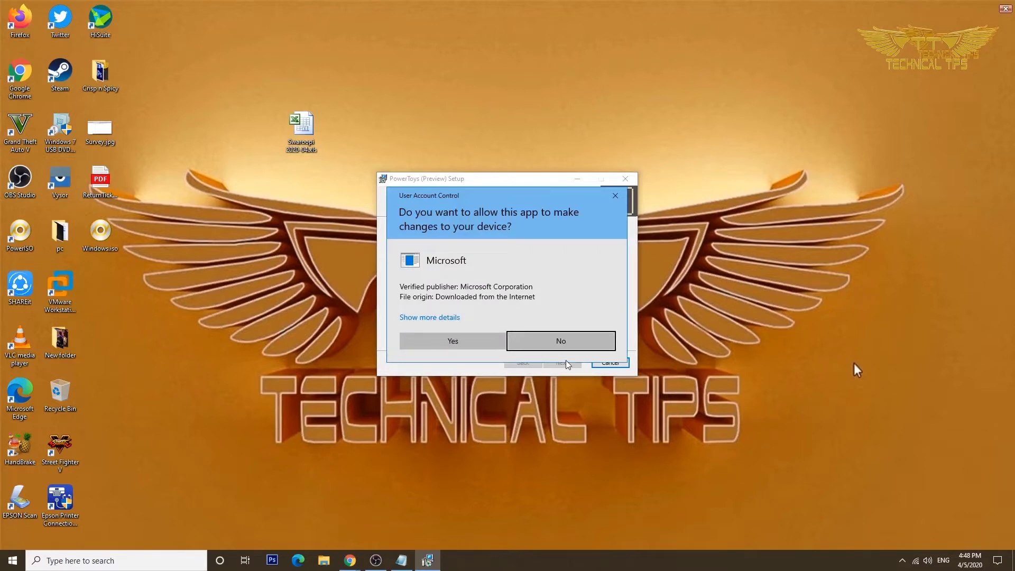
click(450, 340)
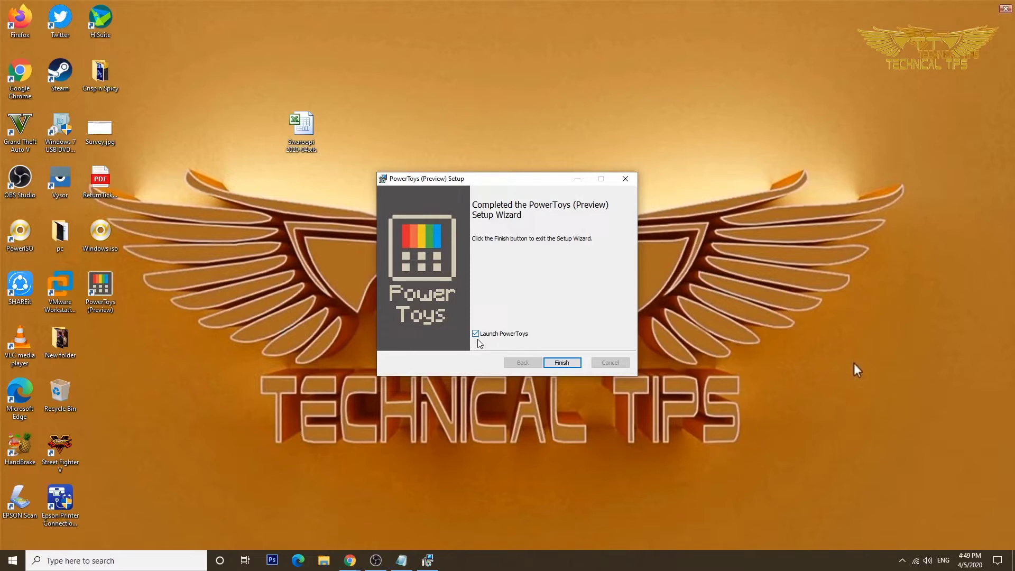
click(563, 365)
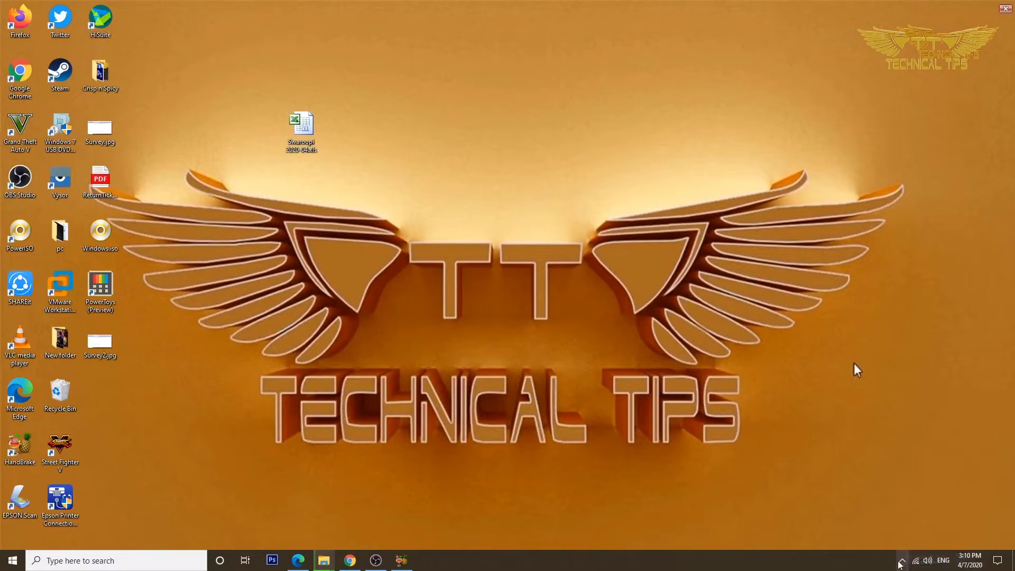
Open the PowerToys settings from the system tray, review the available PowerToys and close the window.
click(901, 561)
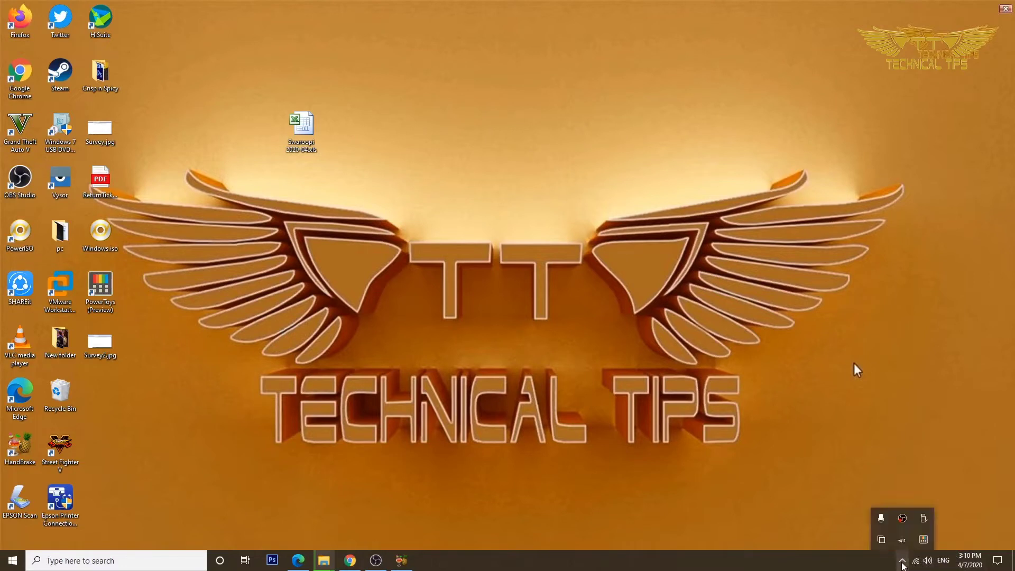
double_click(927, 543)
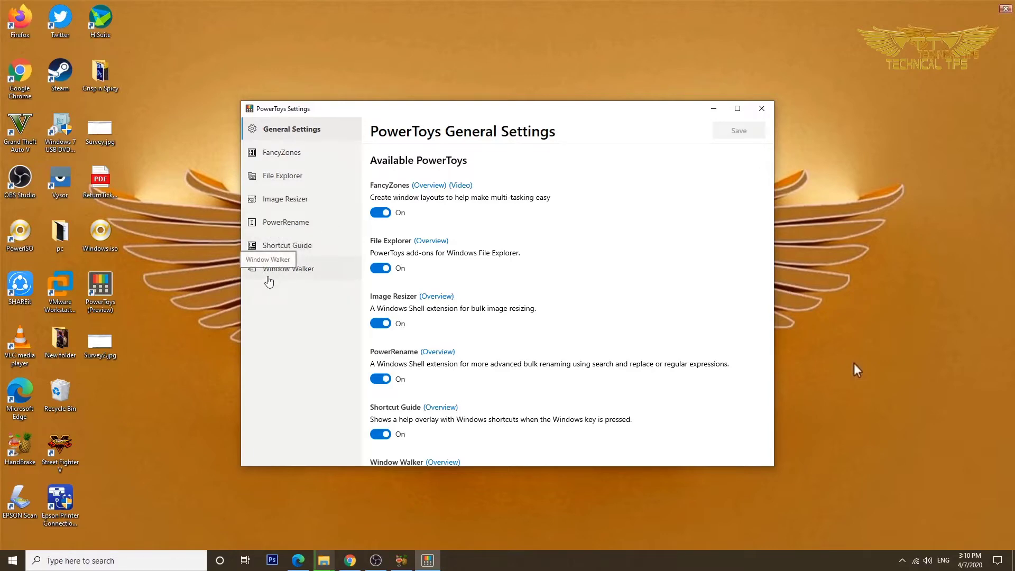
click(760, 112)
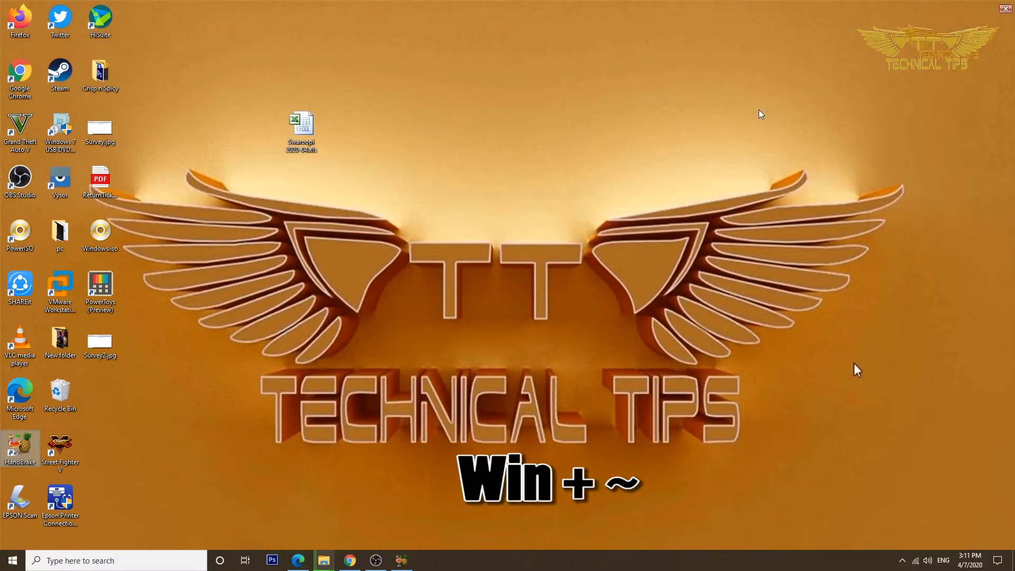
Open the FancyZones layout editor, preview the templates and apply the Rows layout with 3 zones.
key(super+grave)
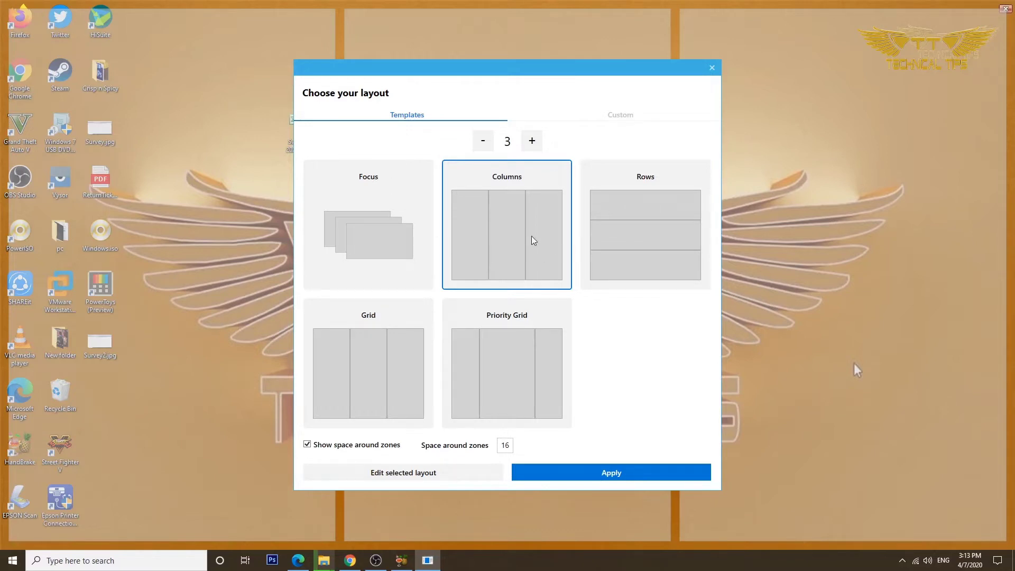
click(624, 120)
click(413, 117)
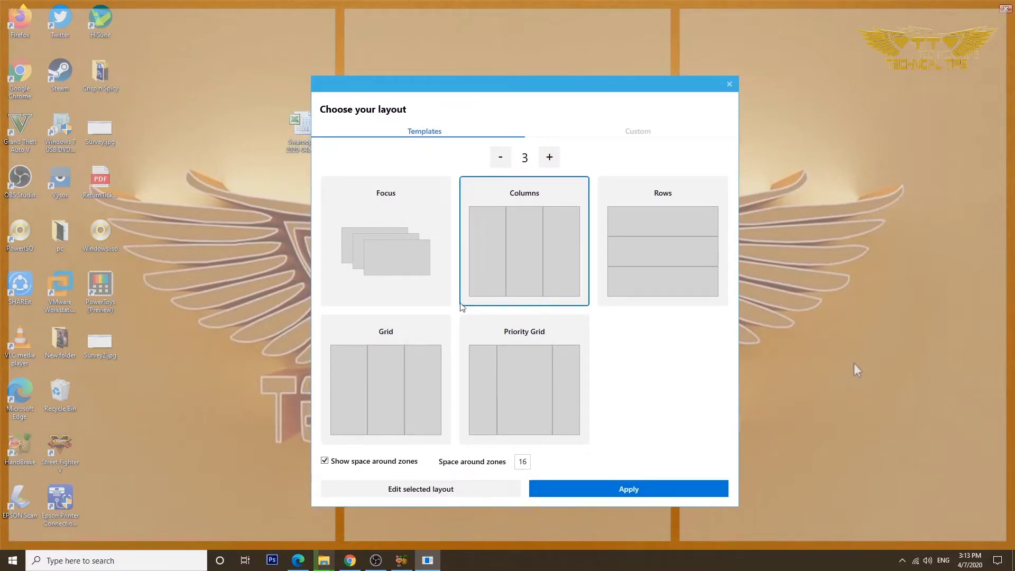
click(669, 252)
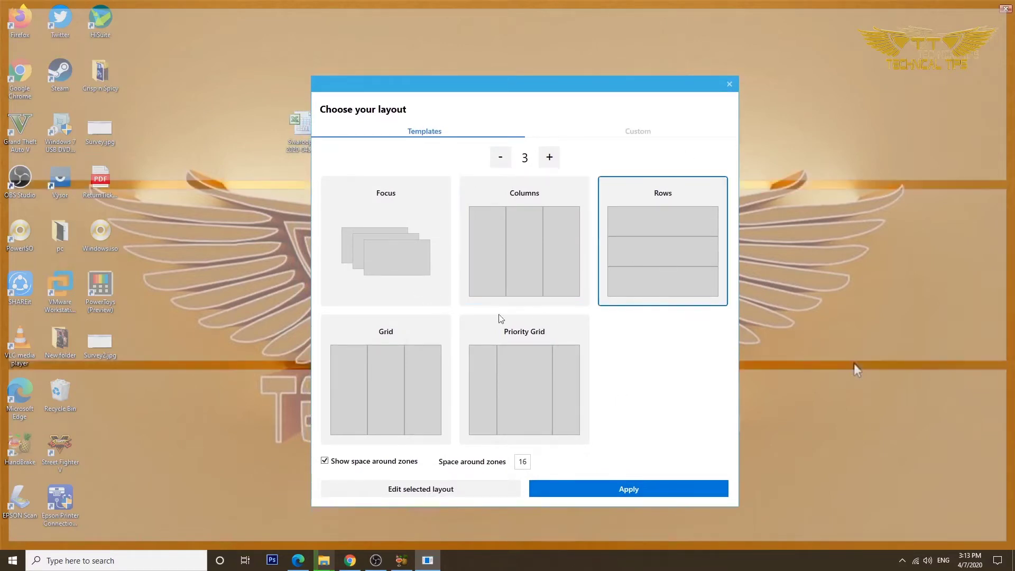
click(386, 411)
click(499, 392)
click(403, 376)
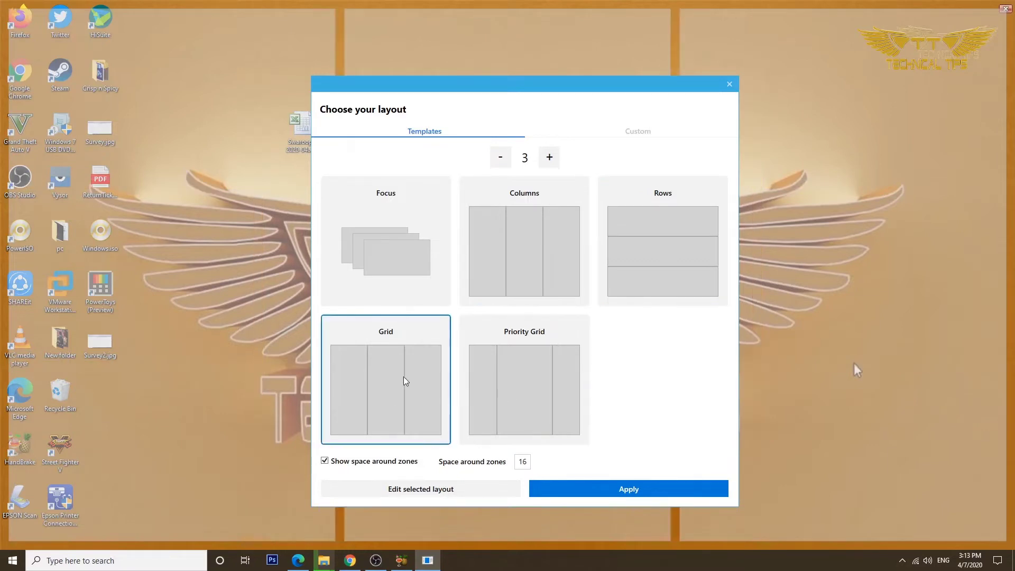
click(523, 259)
click(627, 252)
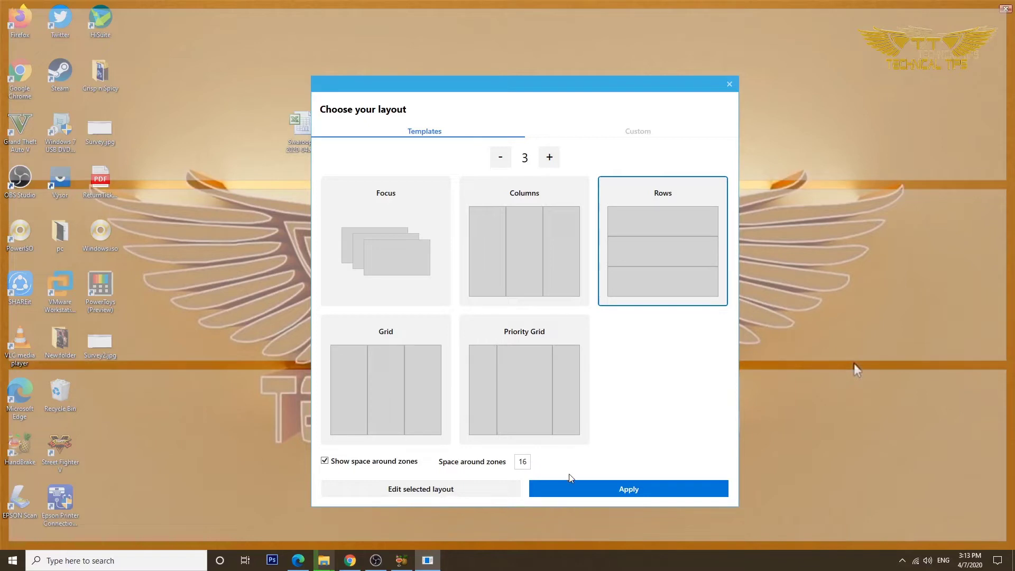
click(638, 492)
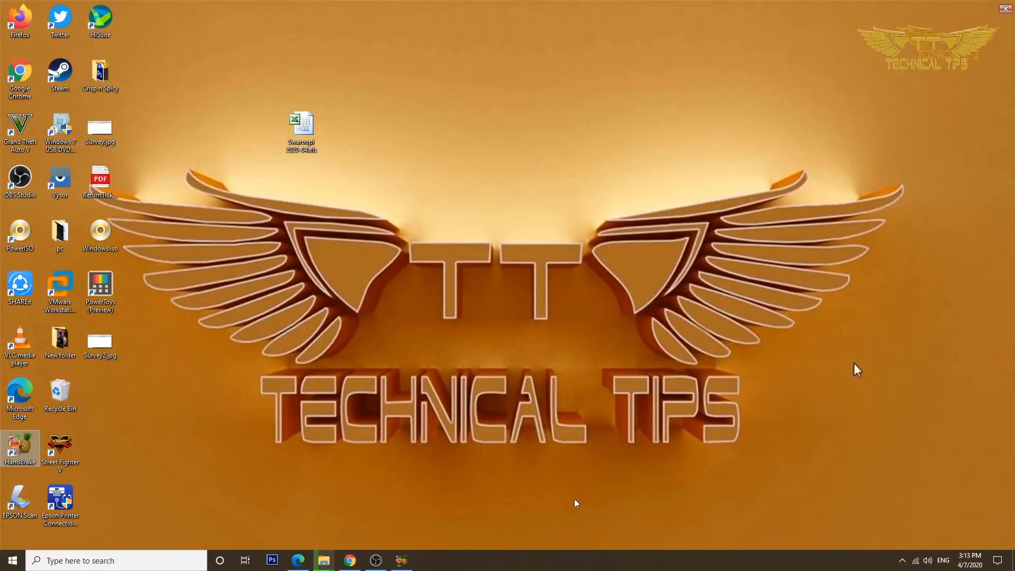
Snap the Edge window into the lowest row zone, Chrome into the middle zone and Firefox into the uppermost zone.
click(297, 559)
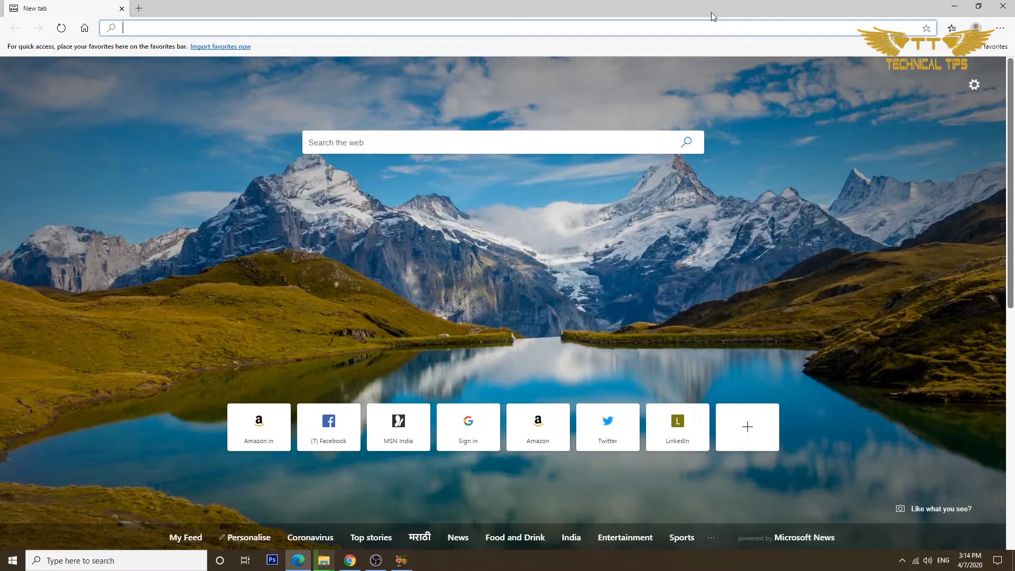
drag(703, 8, 430, 377)
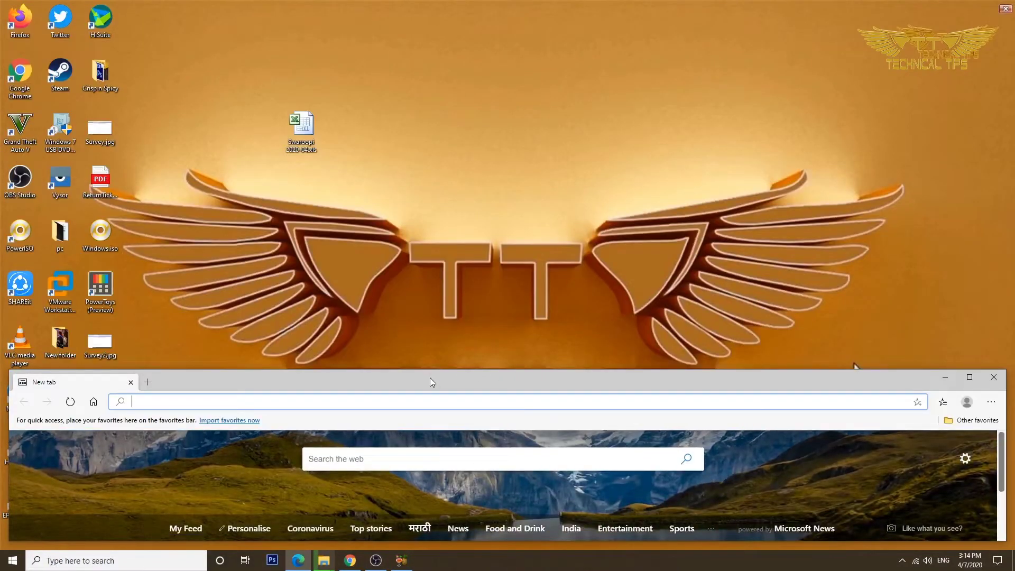
click(357, 566)
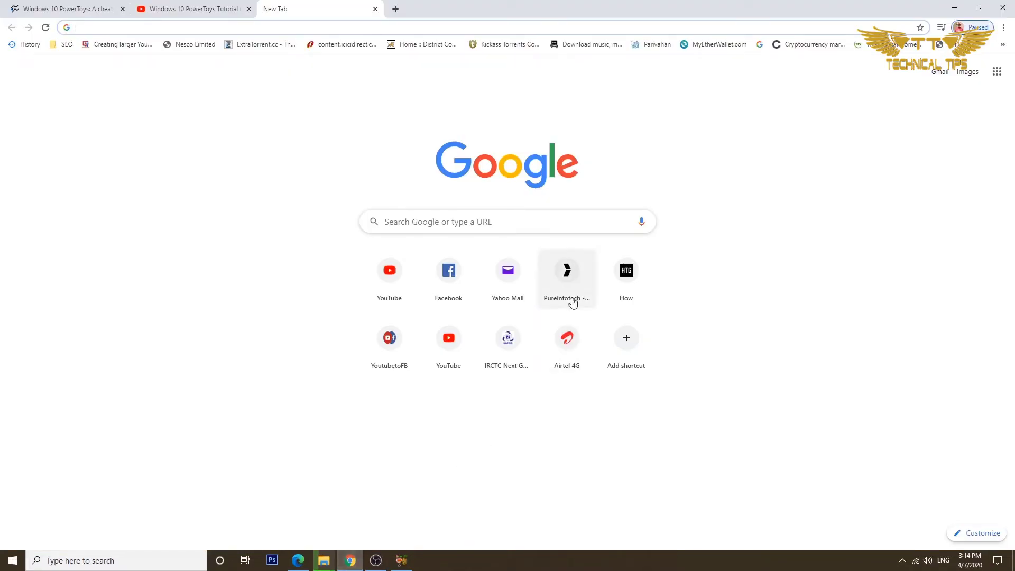
drag(623, 18, 506, 222)
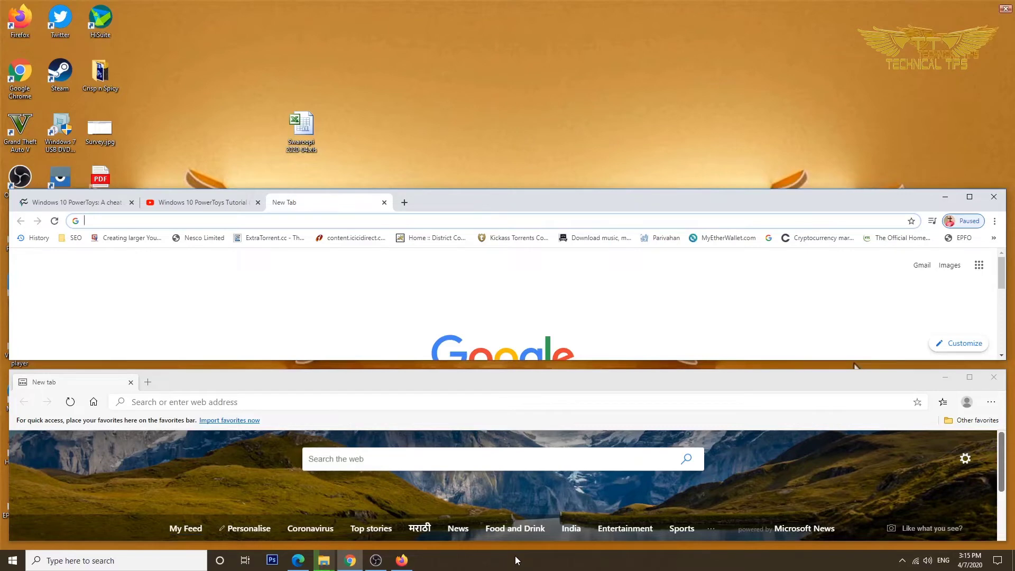
click(402, 562)
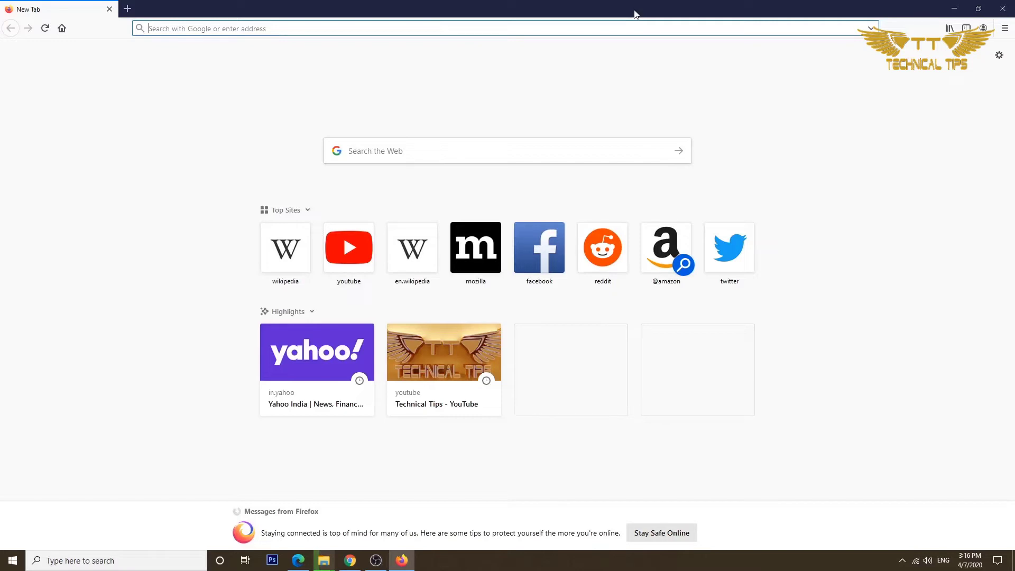
drag(634, 14, 600, 44)
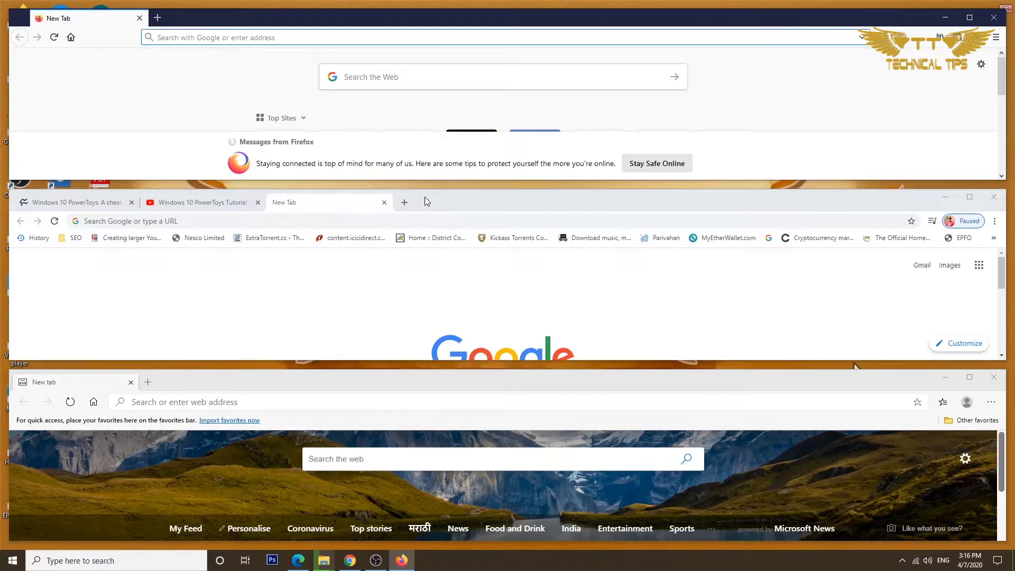
Reopen the FancyZones layout editor, disable Show space around zones, set the spacing to 0 and apply the Rows layout.
key(super+grave)
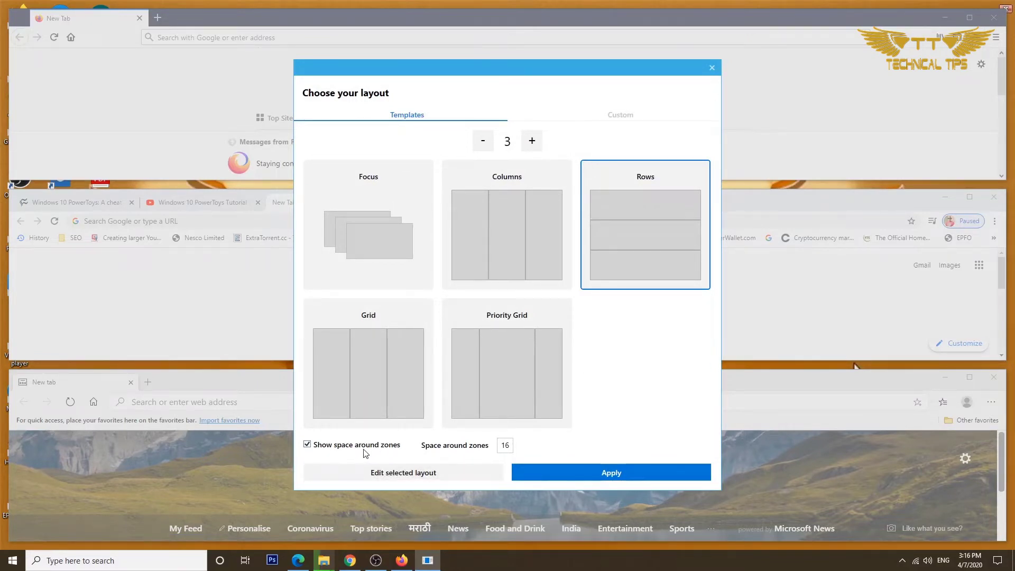
click(307, 445)
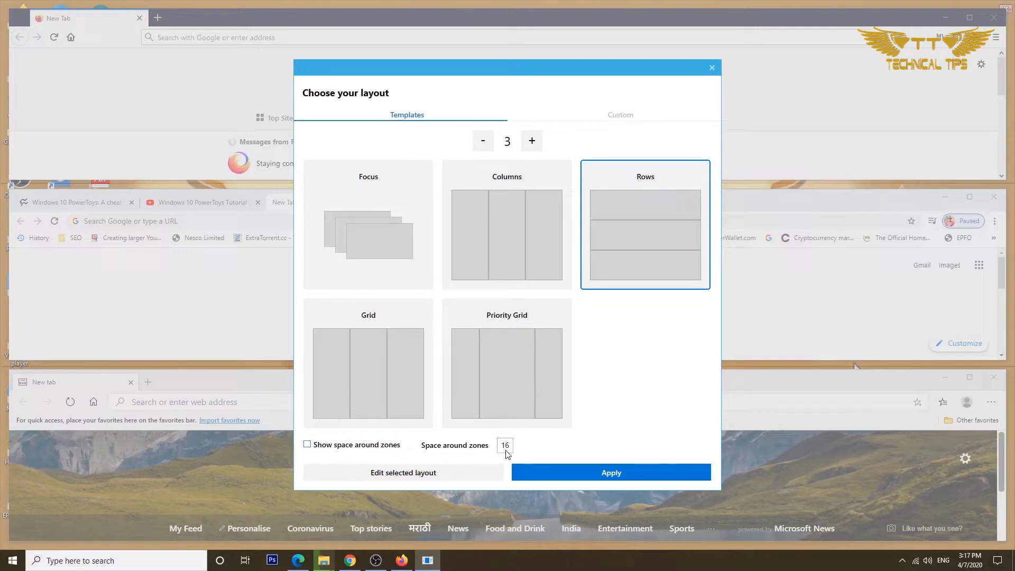
drag(508, 446, 490, 451)
text(6)
key(BackSpace)
text(0)
click(615, 472)
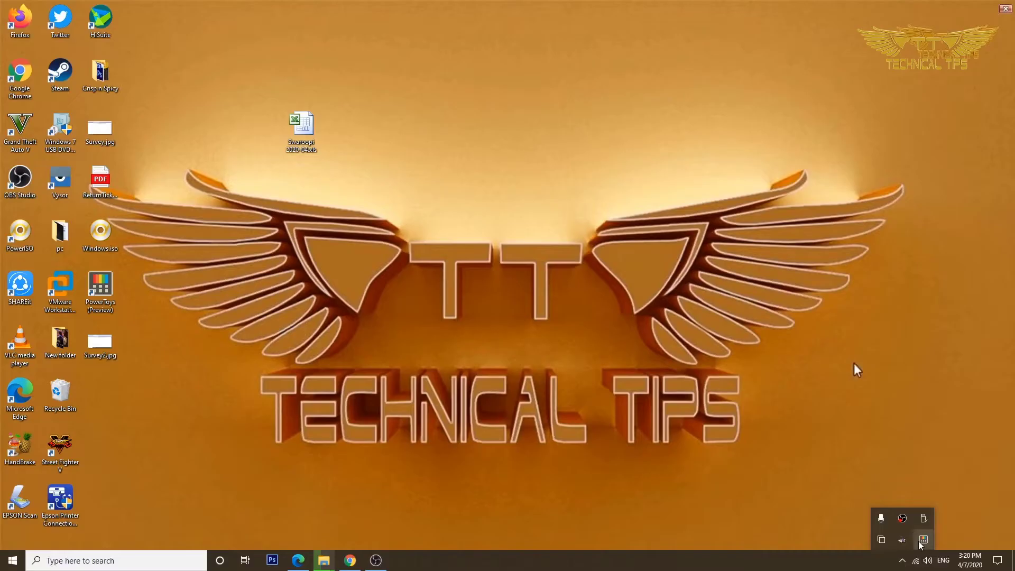
Review the File Explorer preview pane extensions in the PowerToys settings and minimize the window.
click(920, 538)
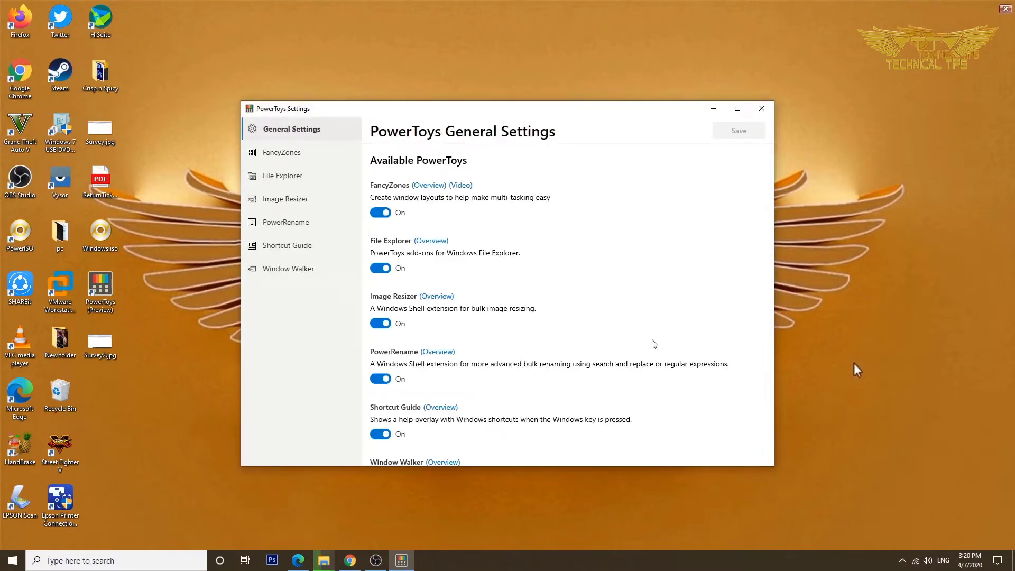
click(292, 185)
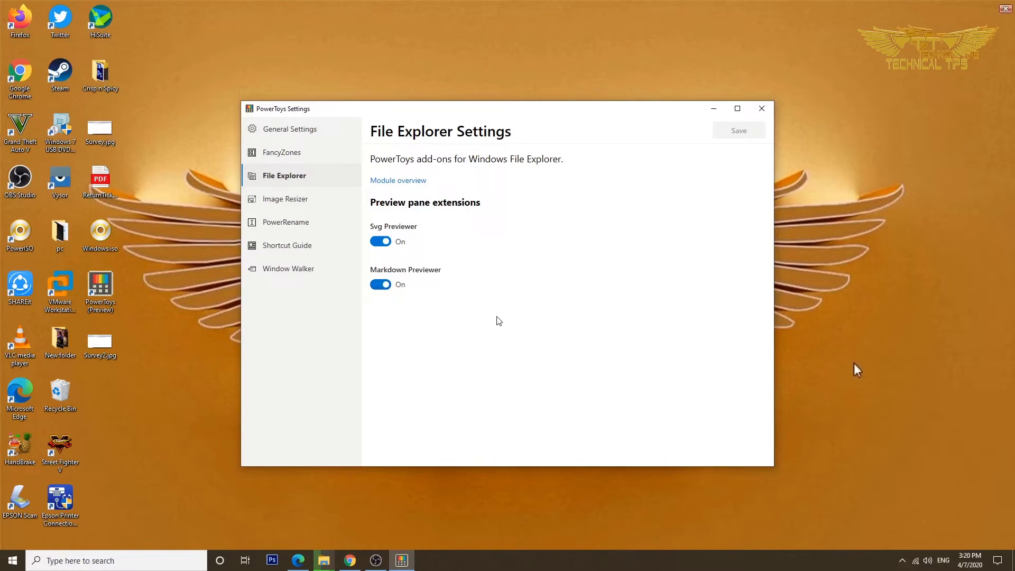
click(713, 112)
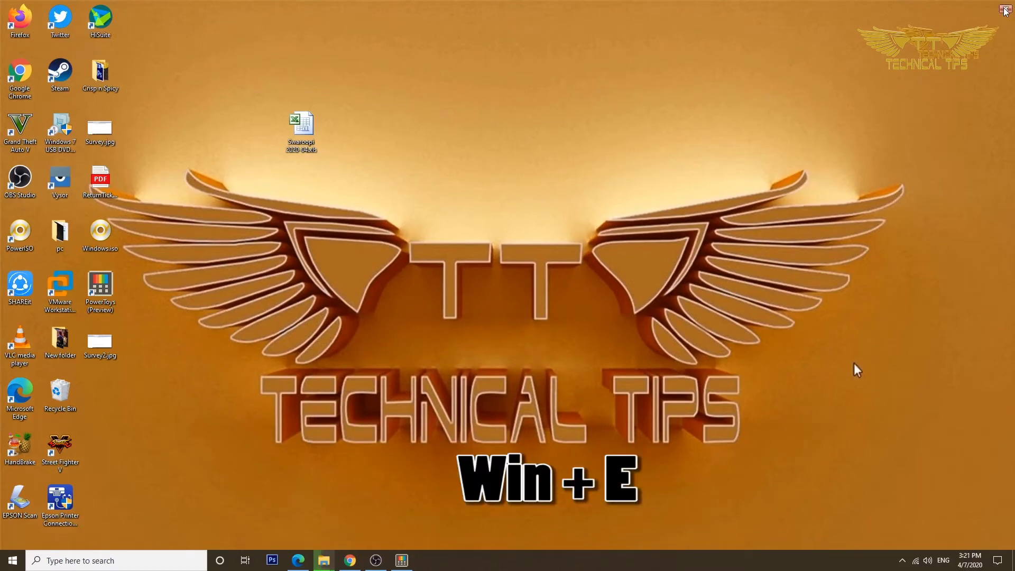
Open File Explorer, select img001.jpg among the recent files, and return to the PowerToys settings window.
key(super+e)
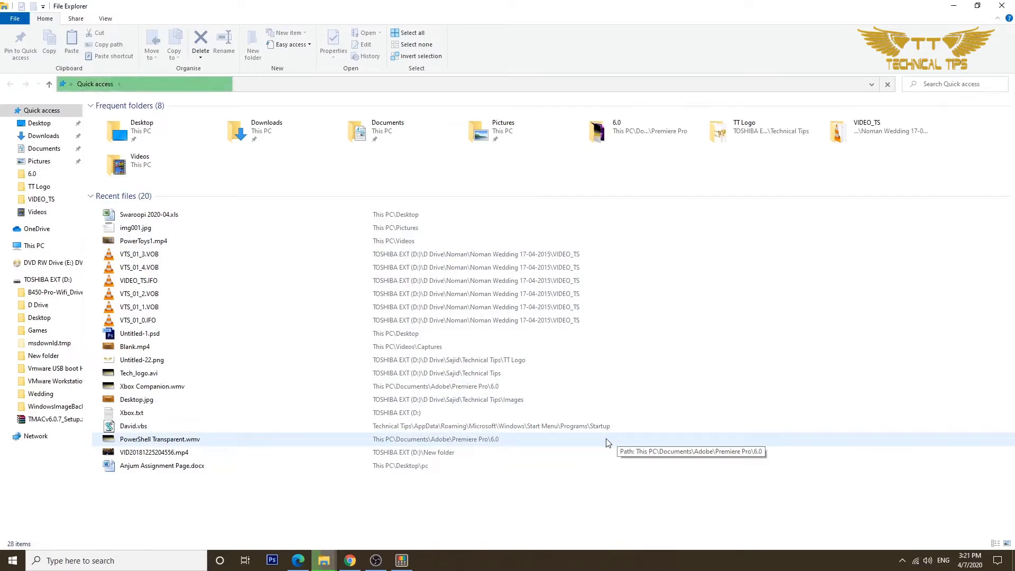
click(131, 228)
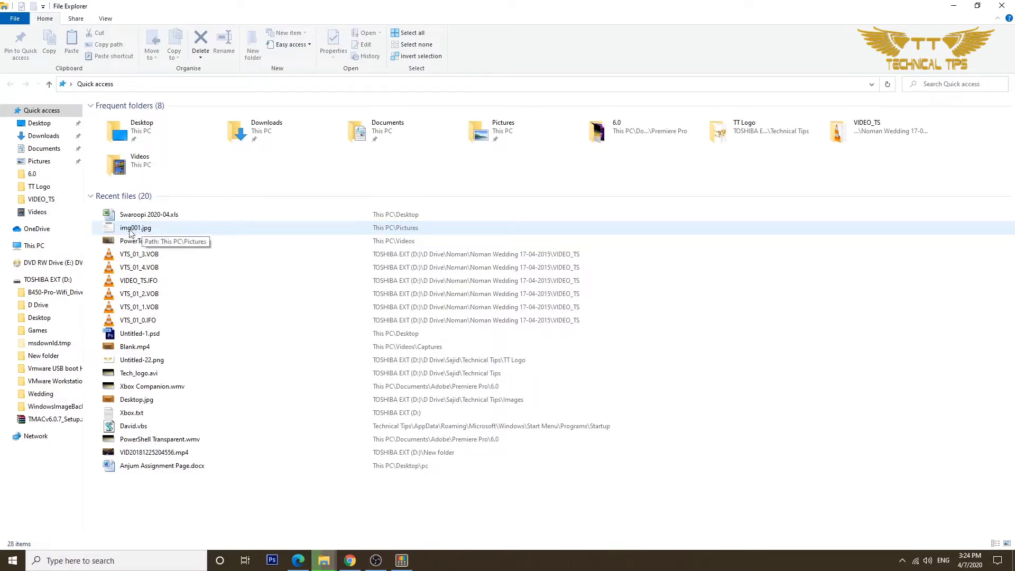
click(128, 228)
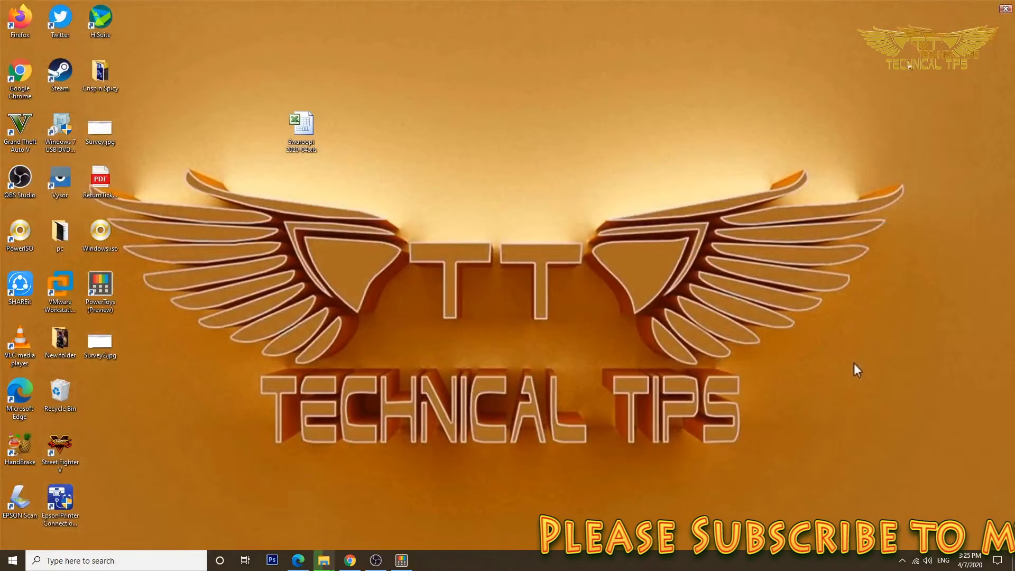
click(405, 563)
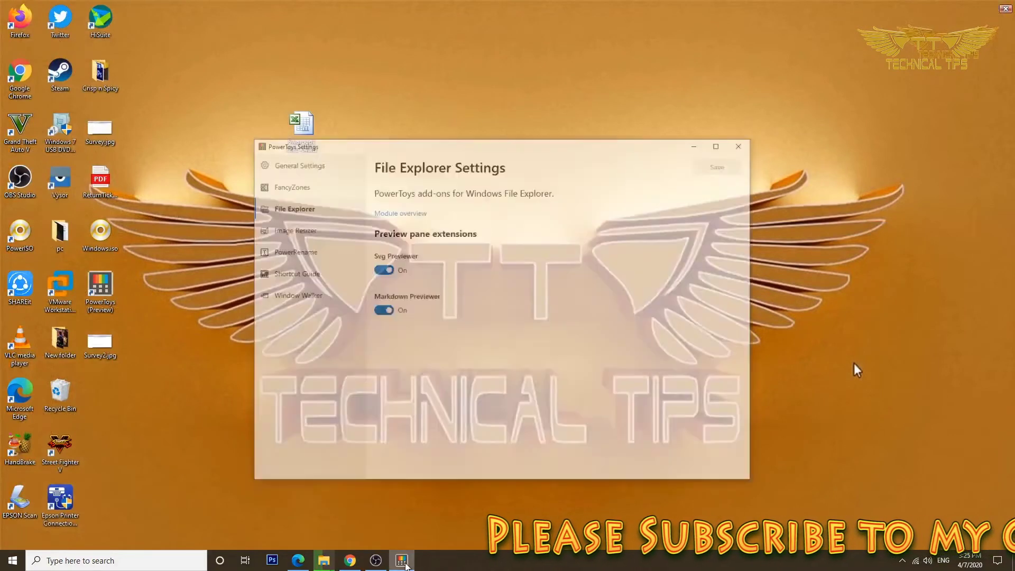
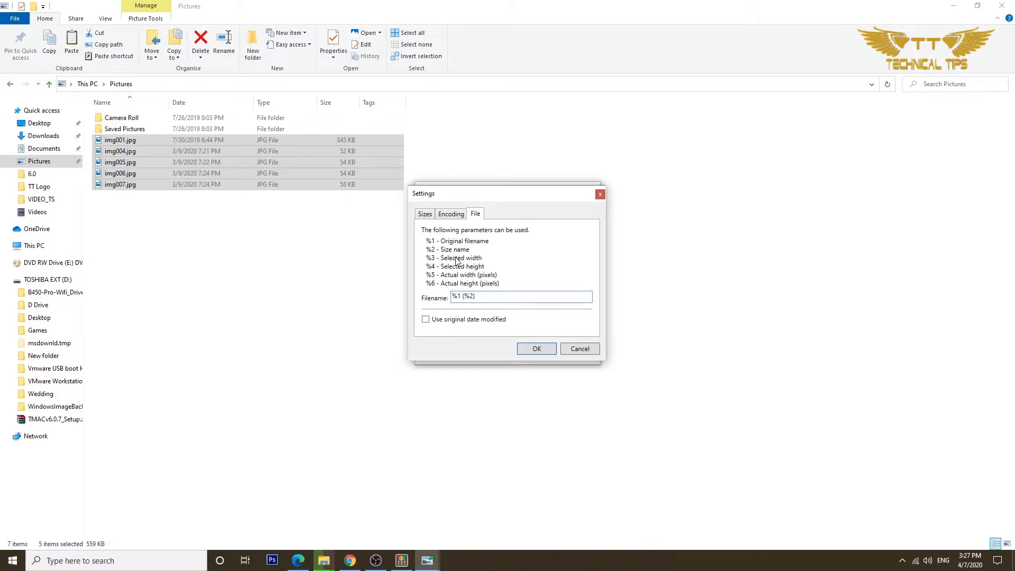
Review the Image Resizer size presets, try adding a new blank size, and cancel both the settings and the resize.
click(426, 214)
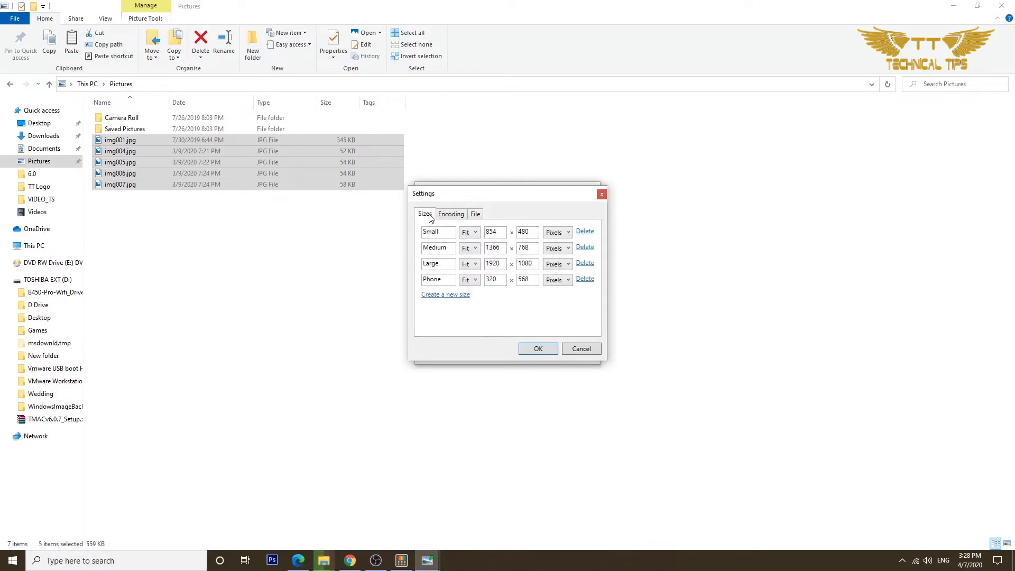
click(442, 296)
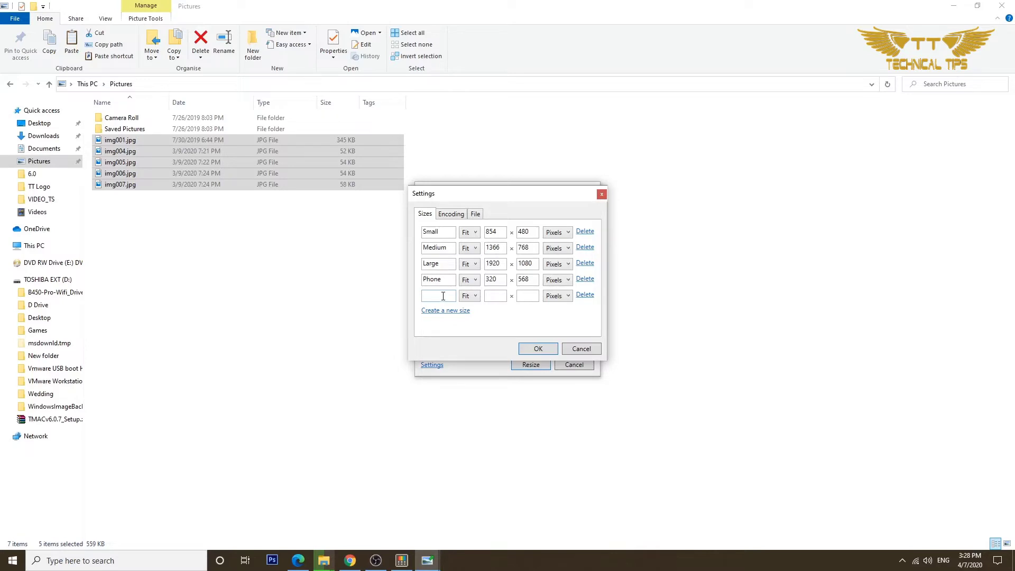
click(580, 348)
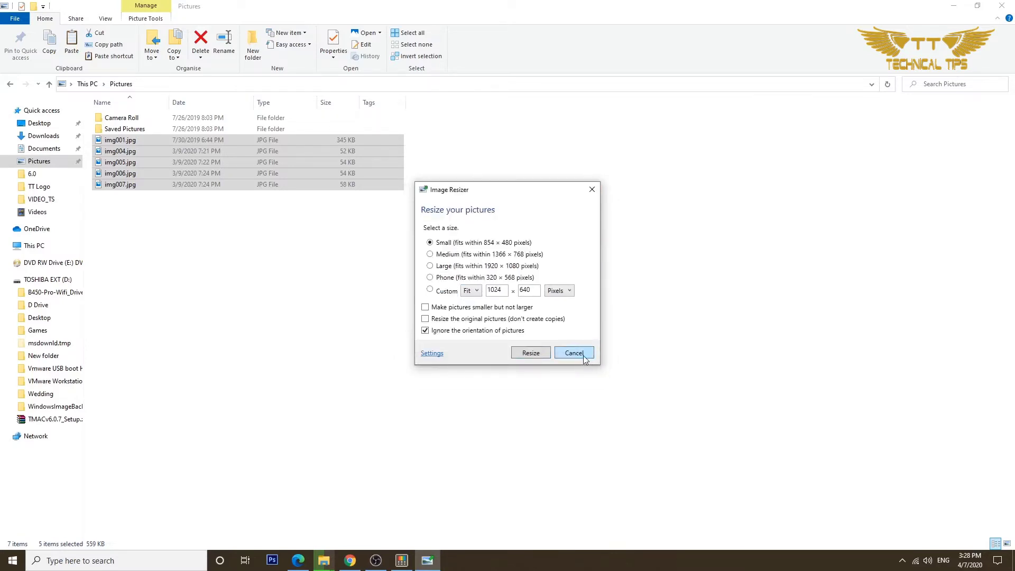
click(573, 353)
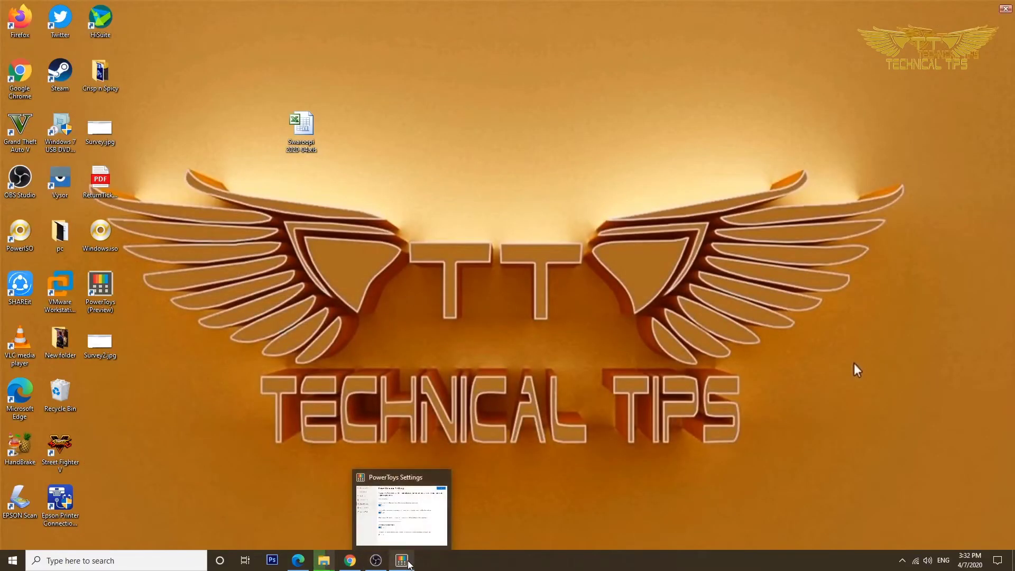
Review the PowerRename settings in PowerToys, minimize the window, and switch to the Pictures folder window.
click(410, 564)
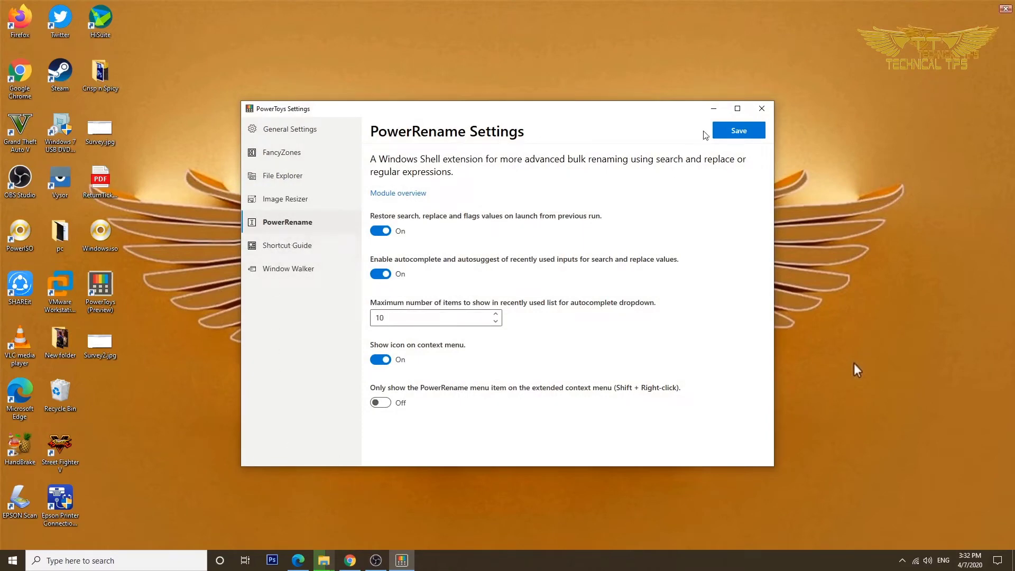
click(713, 108)
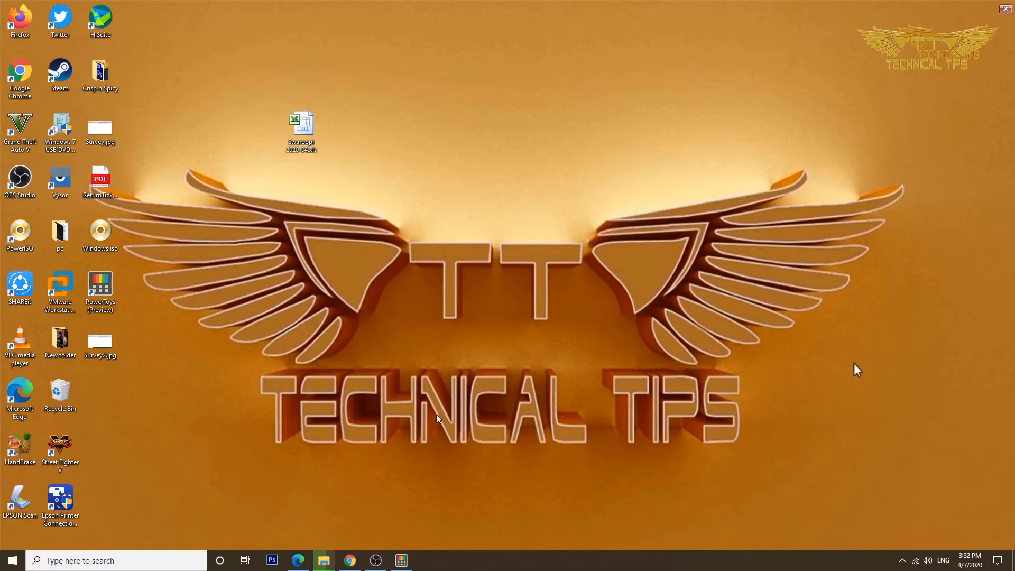
mouse_move(328, 559)
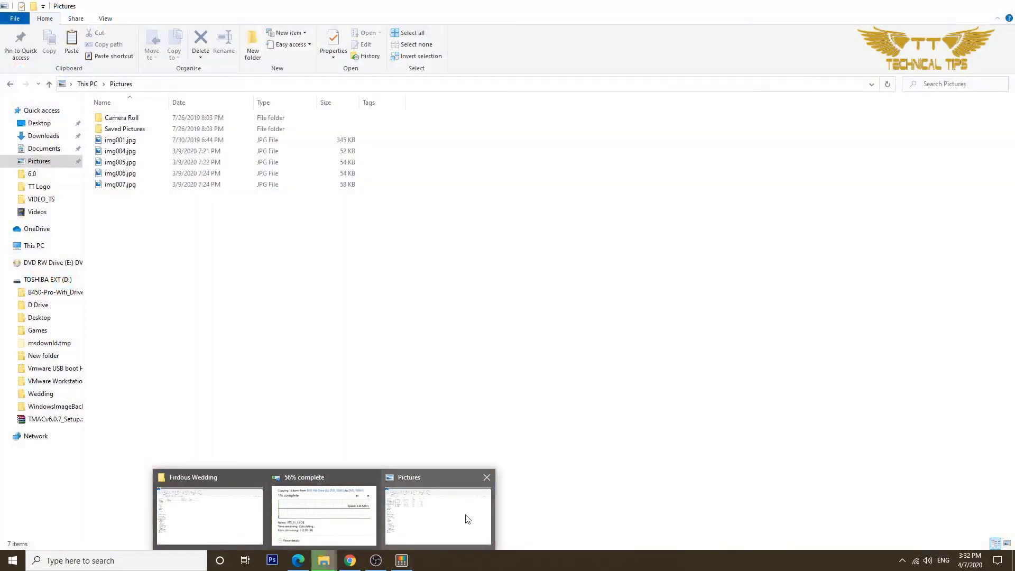
click(464, 516)
Rename the five JPG files in Pictures with PowerRename, replacing "img" with "technical_tips".
drag(148, 224, 101, 143)
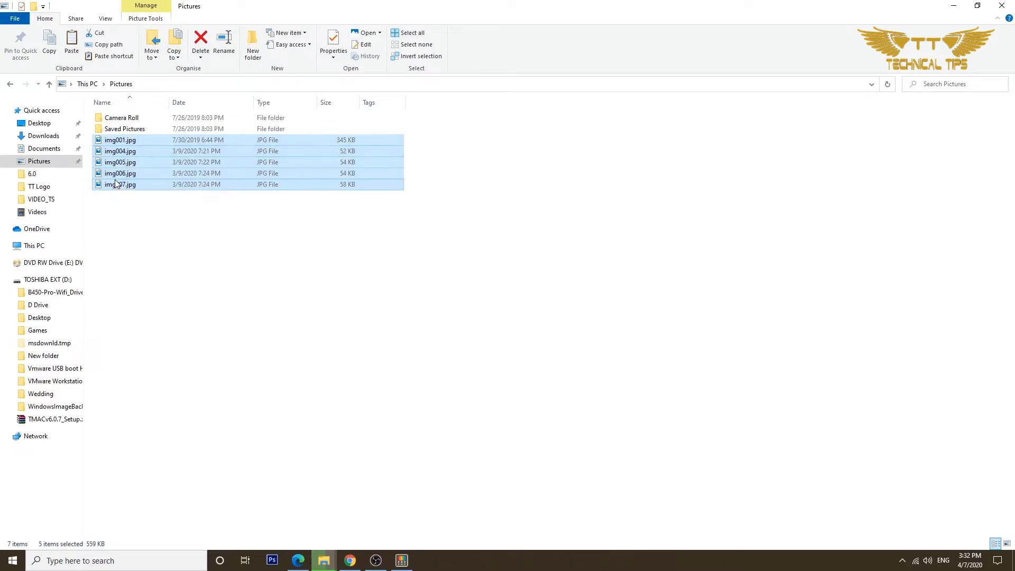
right_click(116, 182)
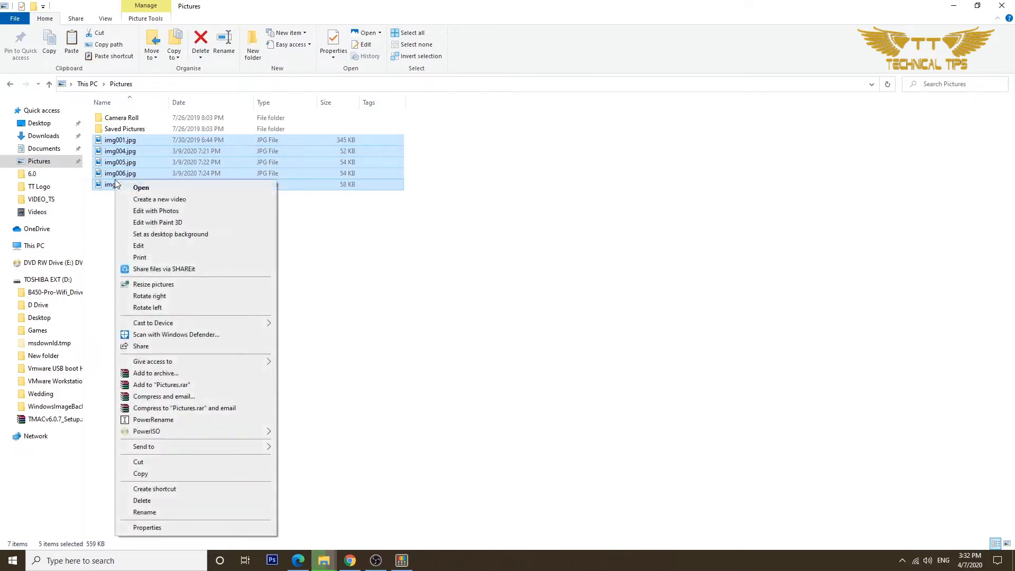
click(137, 422)
text(img)
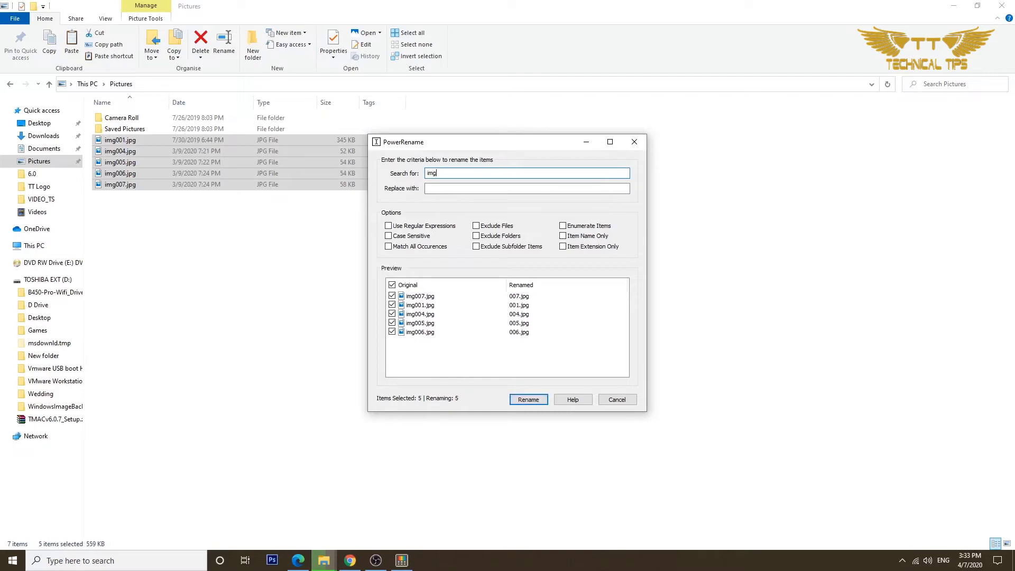
click(441, 188)
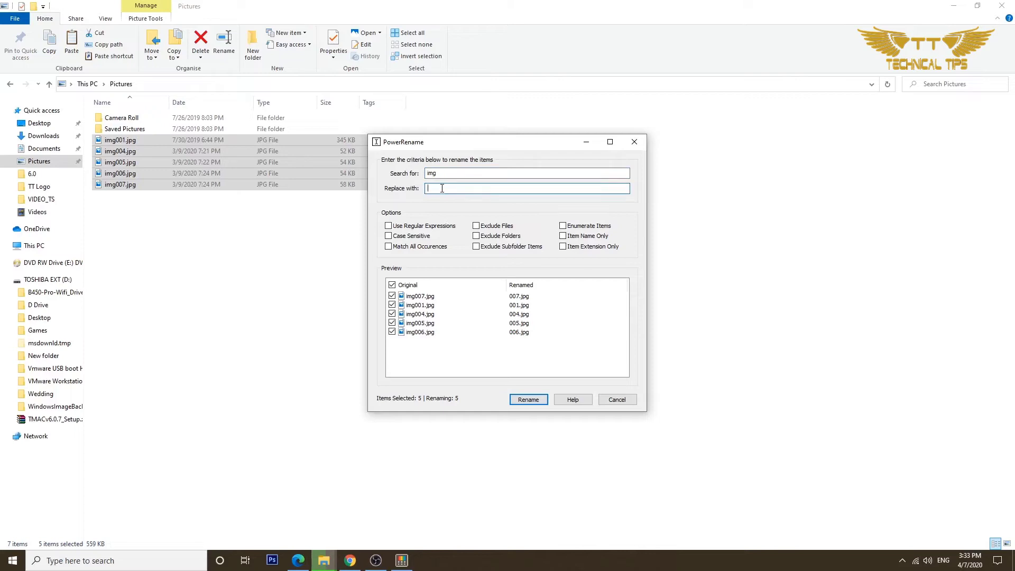
text(tec)
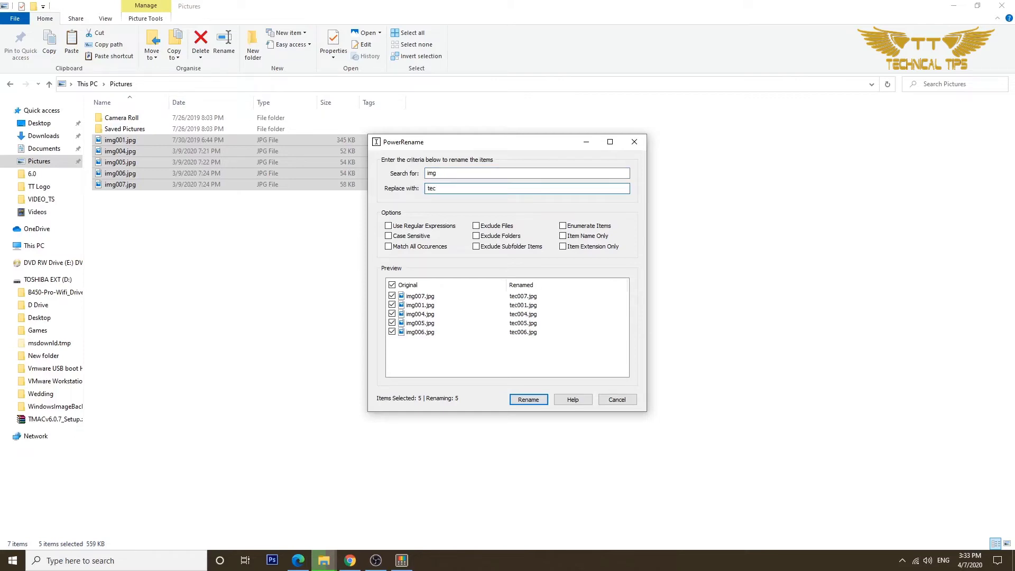
text(hn)
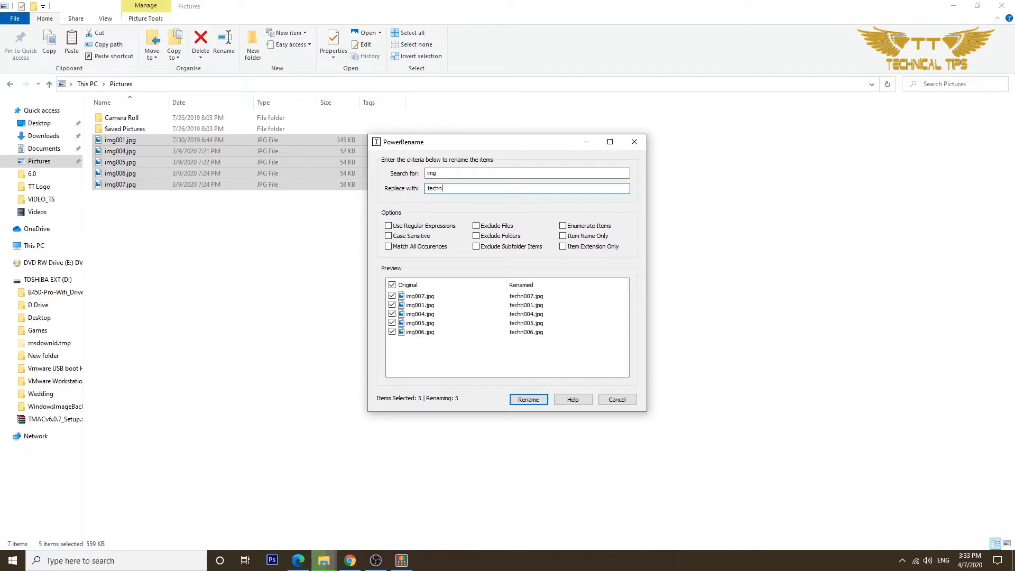
text(ical)
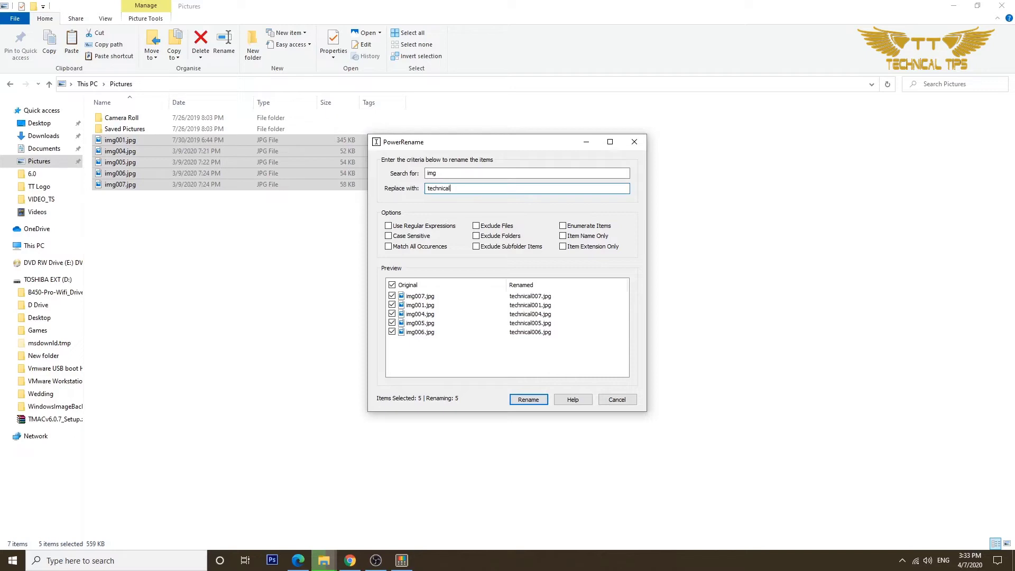
text(_tips)
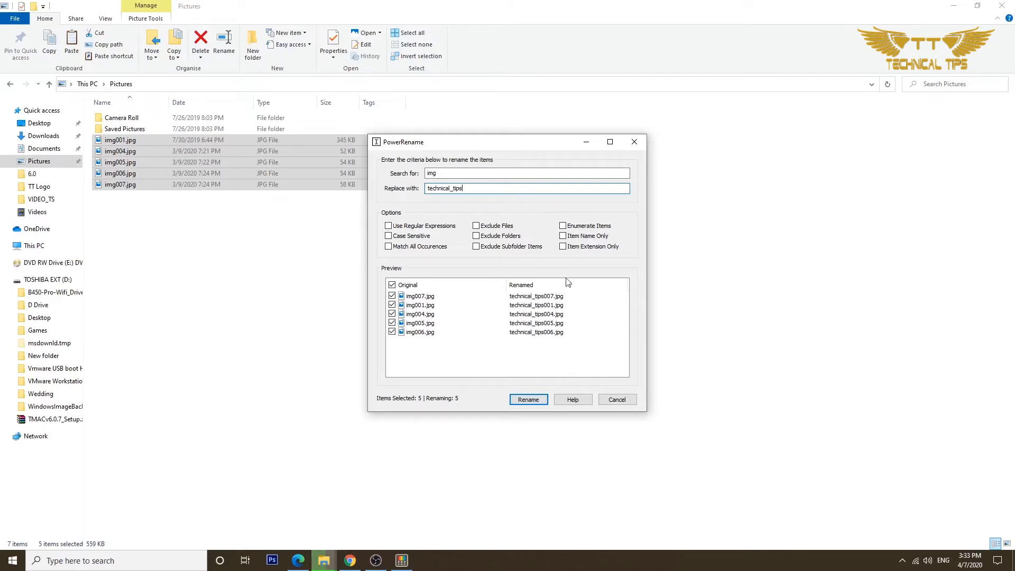
click(534, 400)
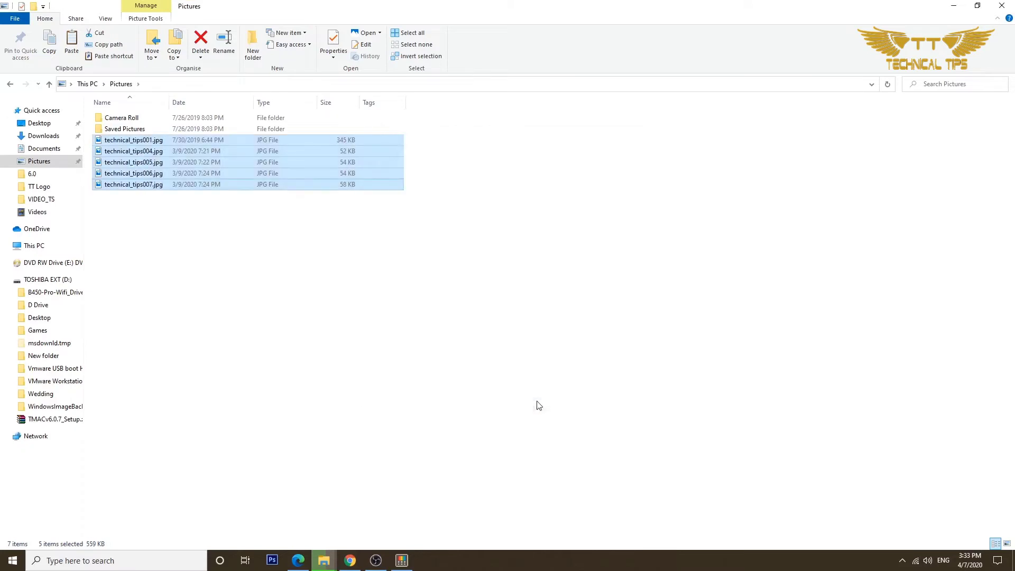
Undo the bulk rename of the JPG files in the Pictures folder.
click(143, 226)
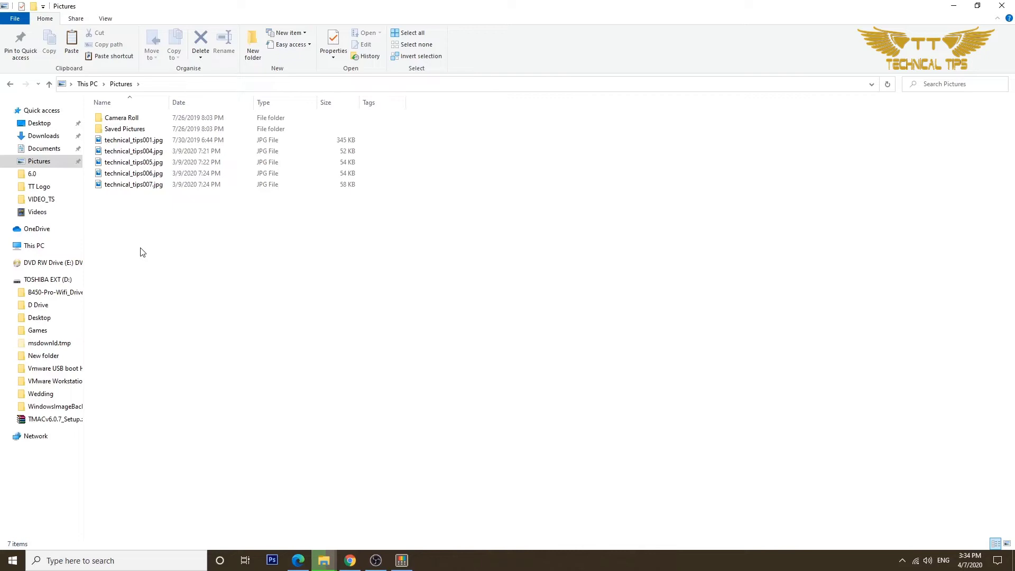
right_click(230, 258)
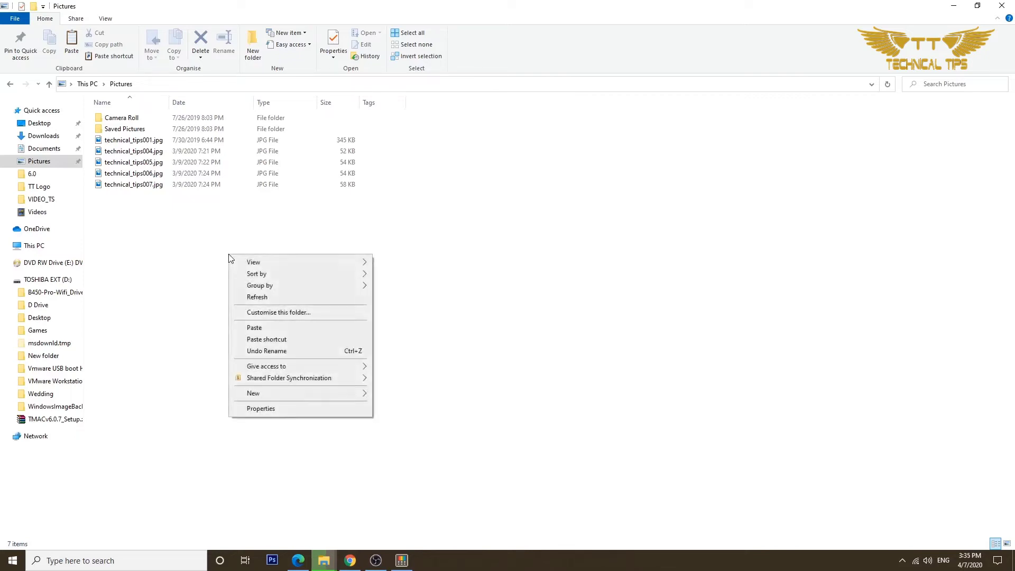
click(275, 350)
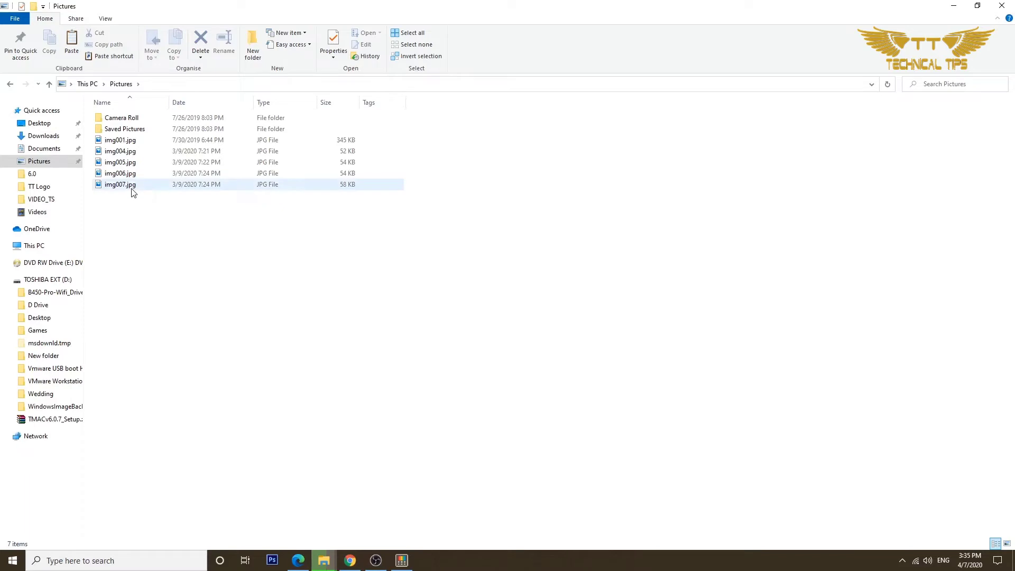
Open the Folder Options view settings, enable Hide extensions for known file types, and apply the change.
mouse_move(132, 192)
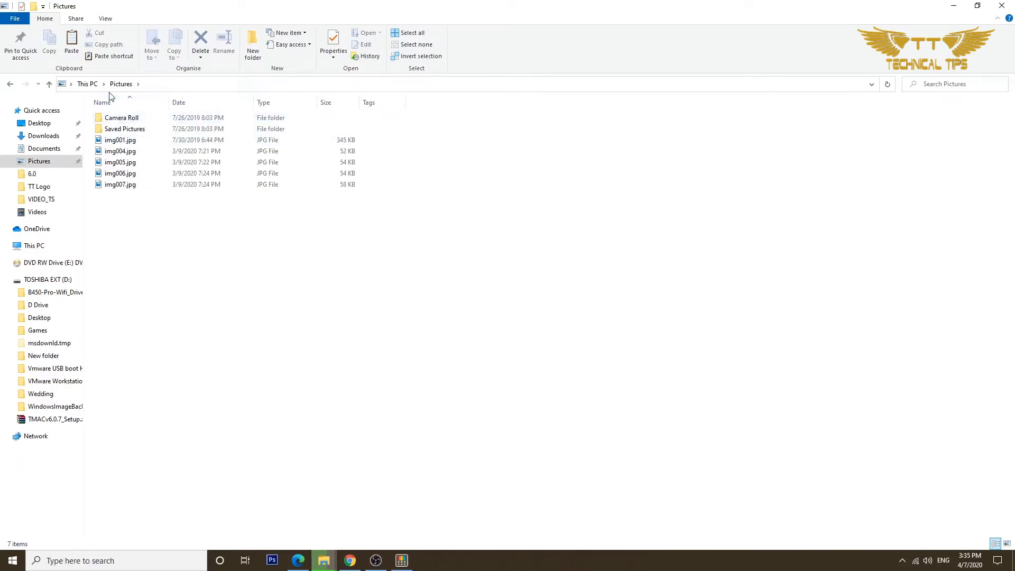
click(15, 20)
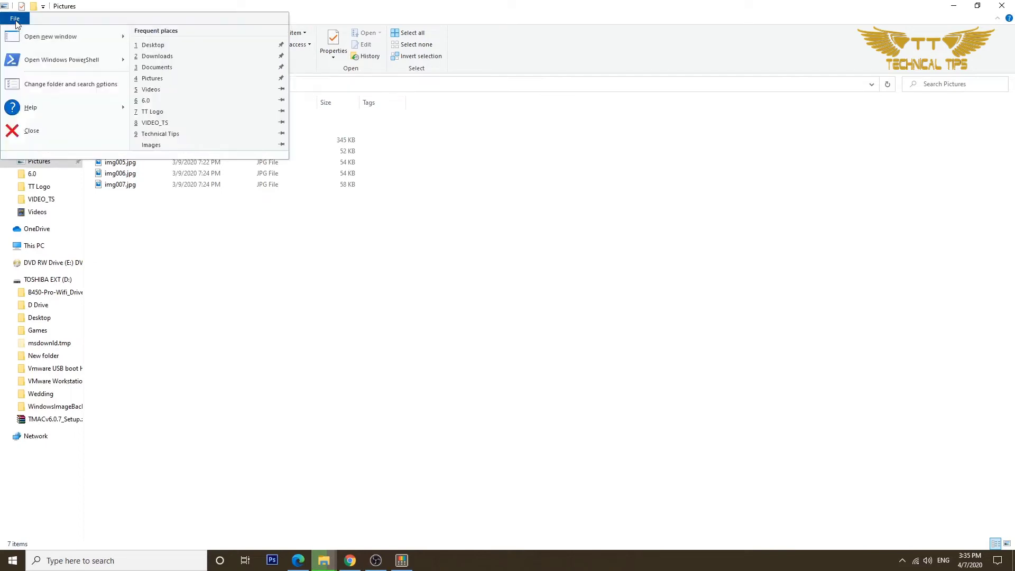
click(44, 88)
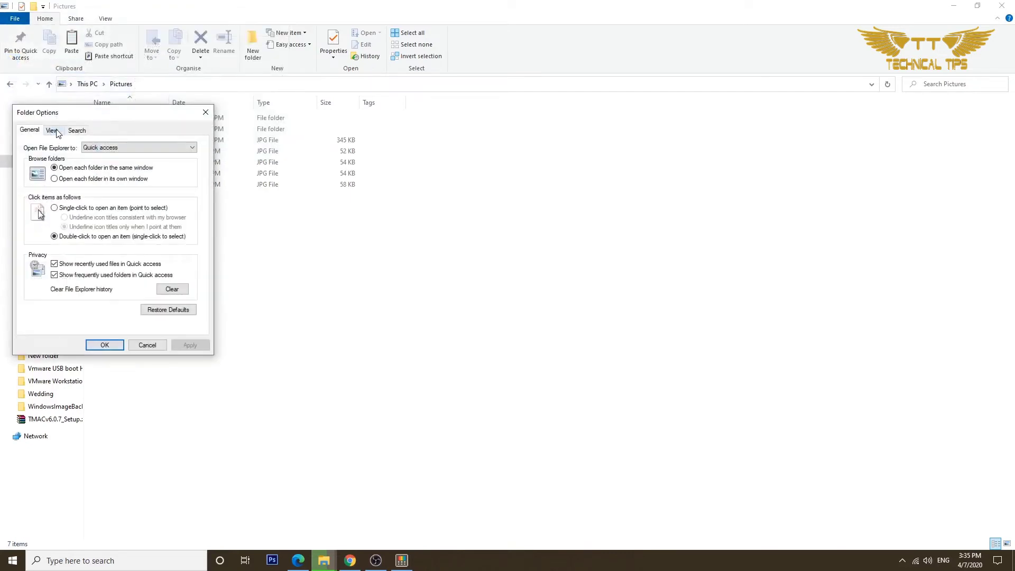
click(53, 132)
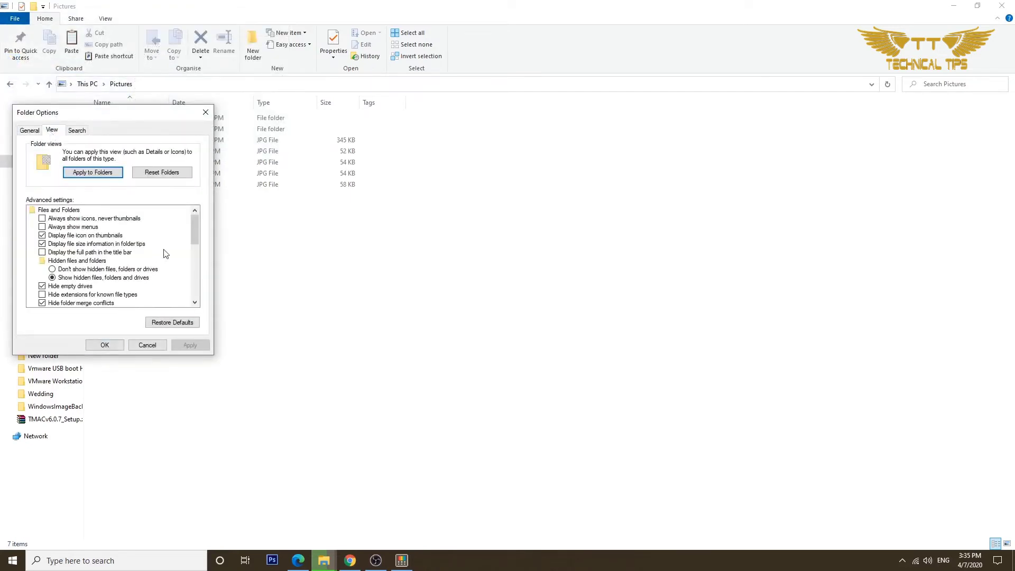
drag(193, 227, 193, 233)
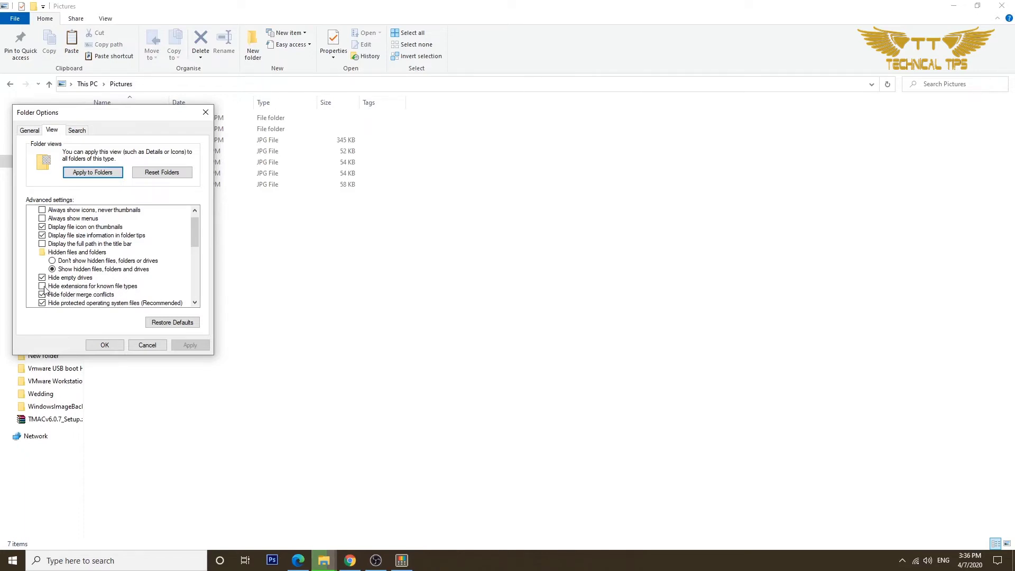
drag(145, 119, 461, 118)
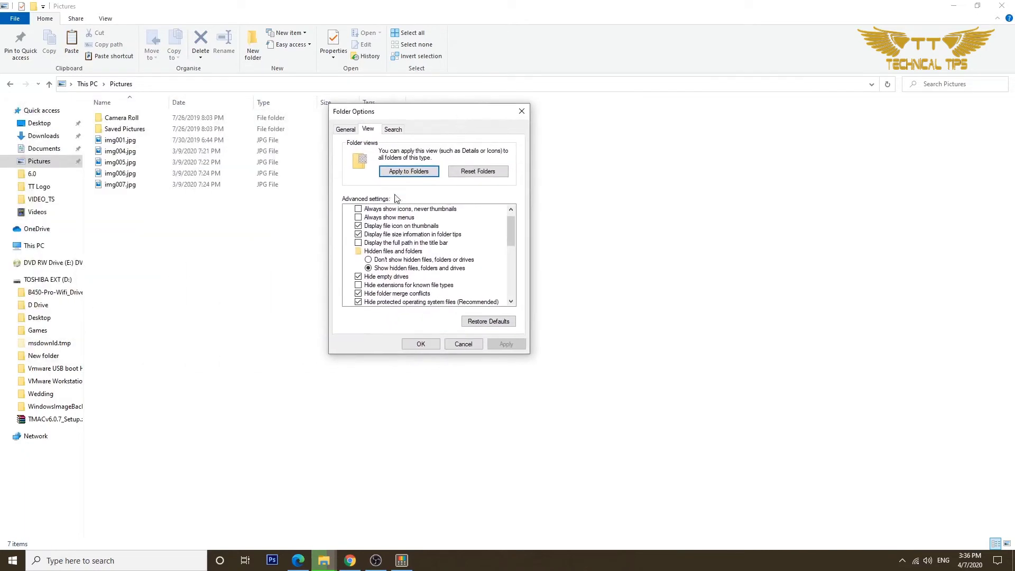
click(359, 285)
click(505, 344)
Disable Hide extensions for known file types, apply the change, and close the Folder Options.
click(359, 286)
click(507, 344)
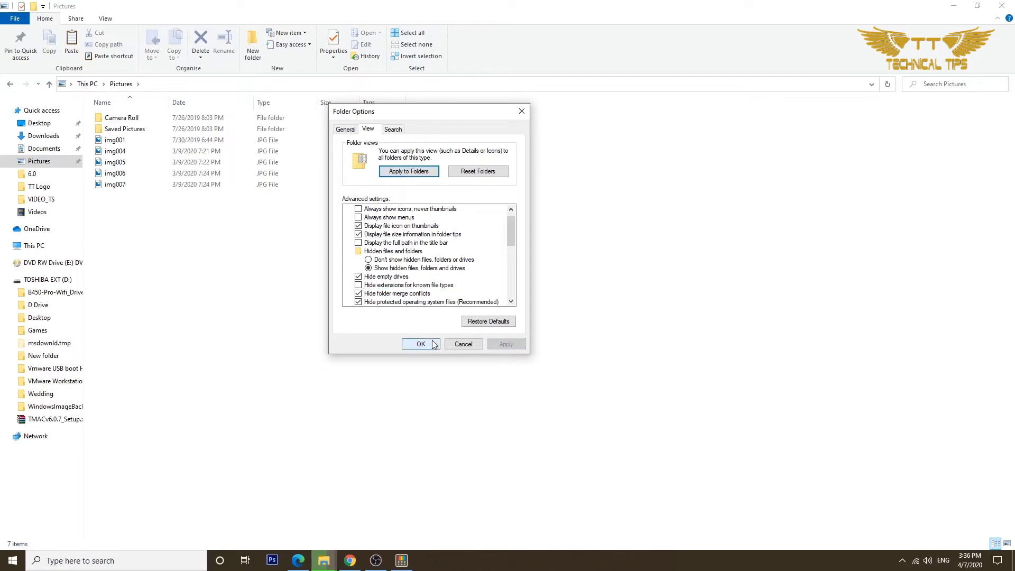
click(421, 344)
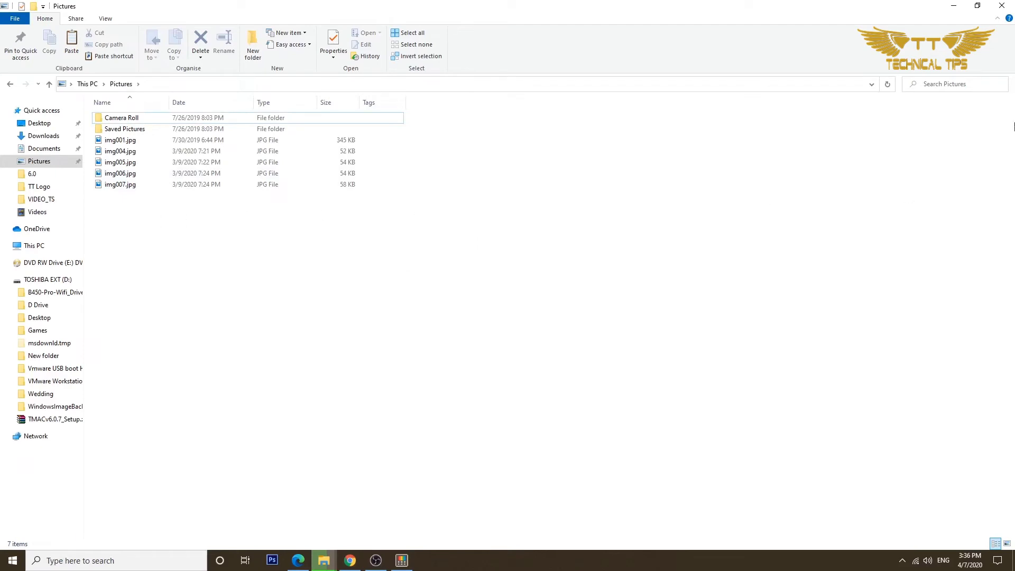
Leave the Pictures folder and view the Shortcut Guide settings in PowerToys, discarding the unsaved PowerRename changes.
click(1000, 6)
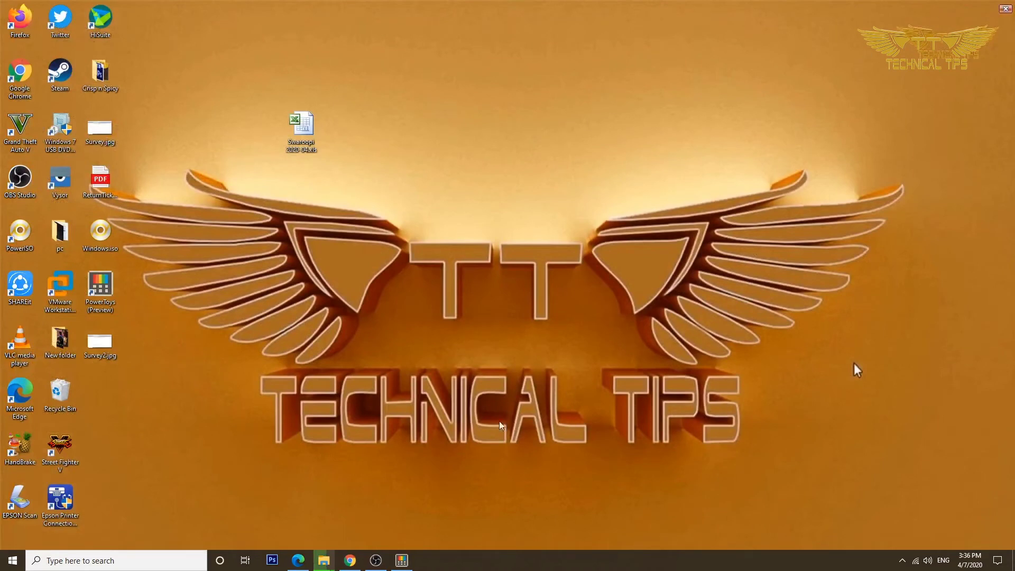
click(404, 563)
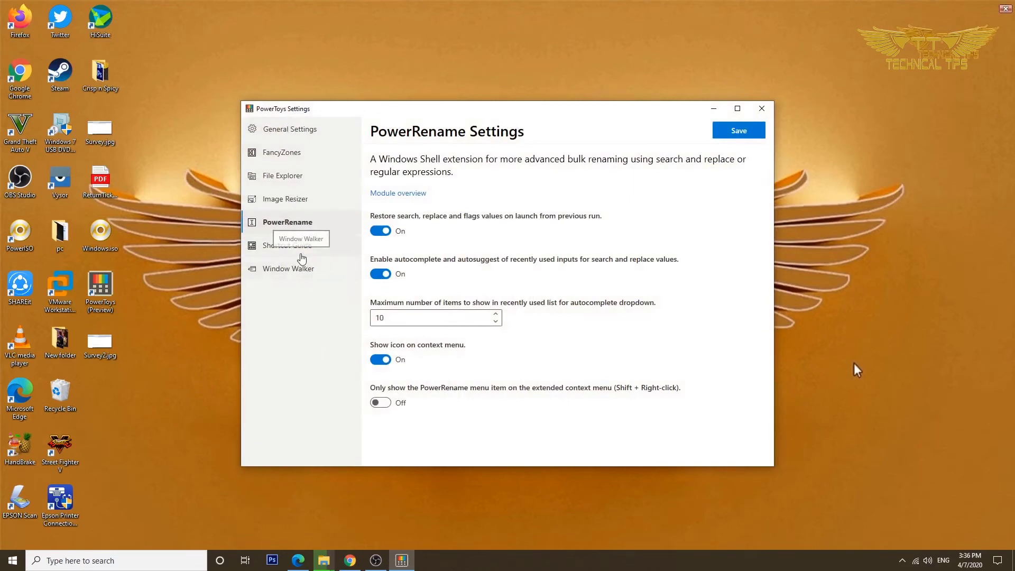
click(295, 248)
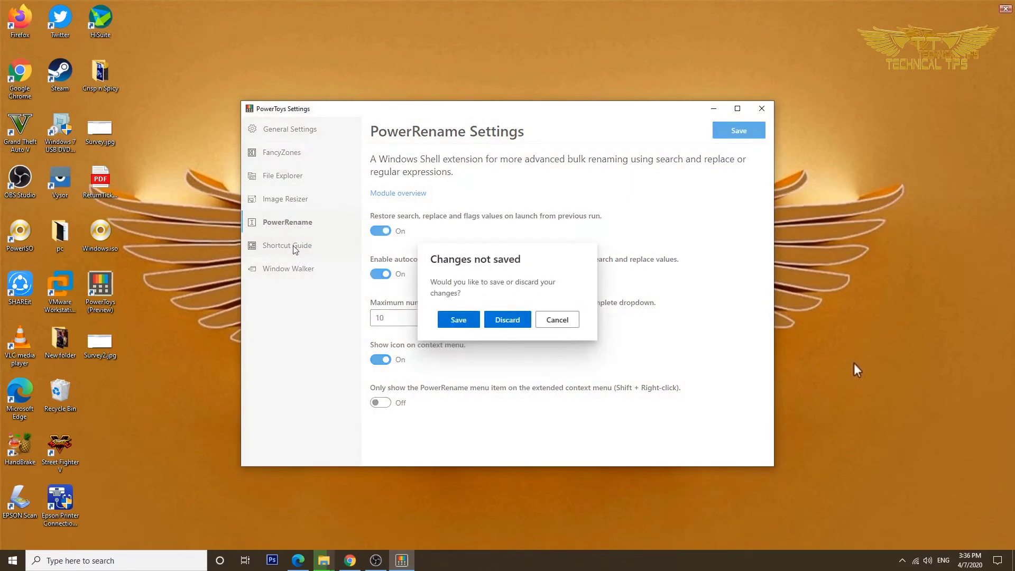
click(507, 322)
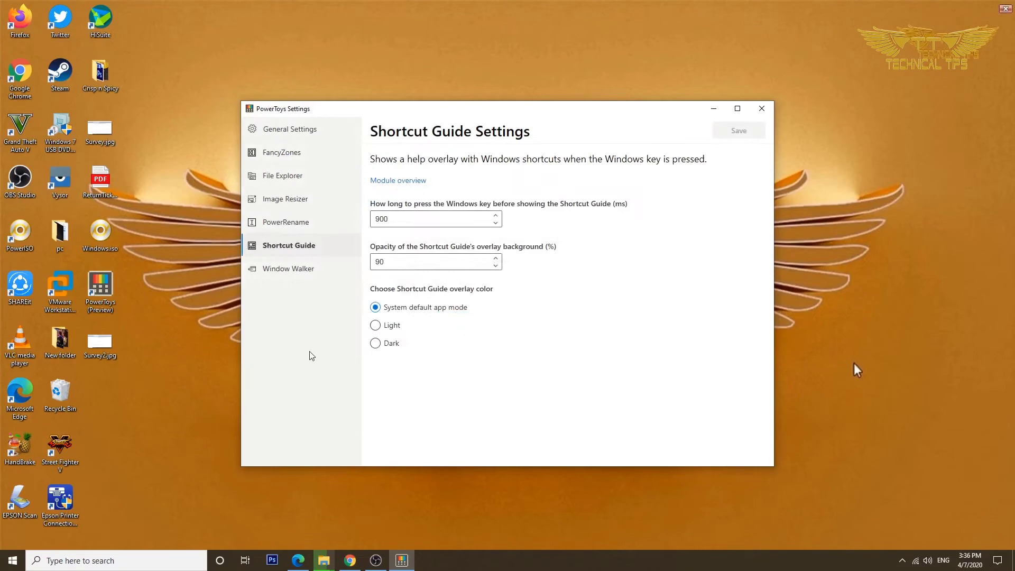
click(712, 109)
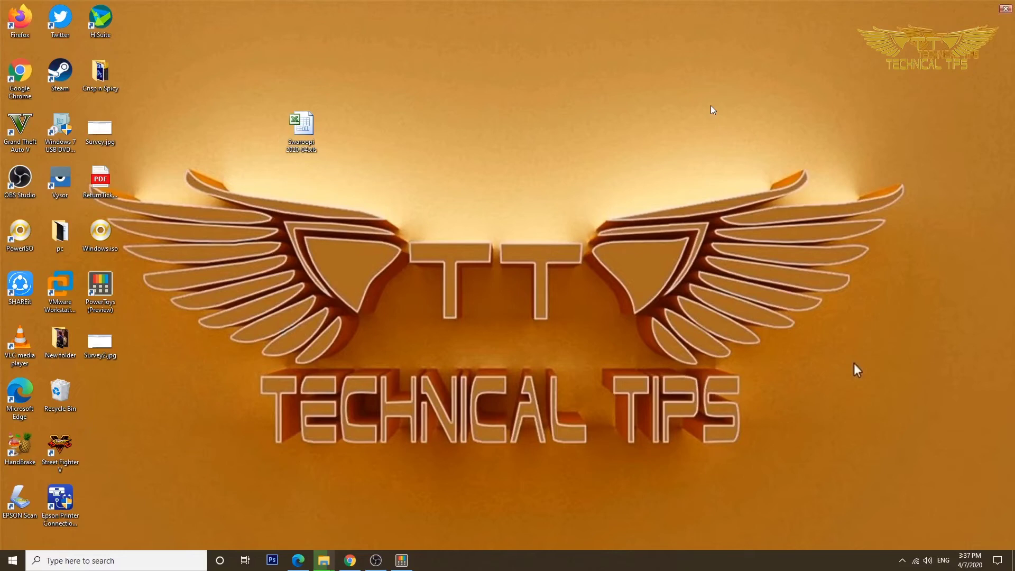
Display the Shortcut Guide overlay on the desktop and try its File Explorer shortcut, closing the opened window.
key(super)
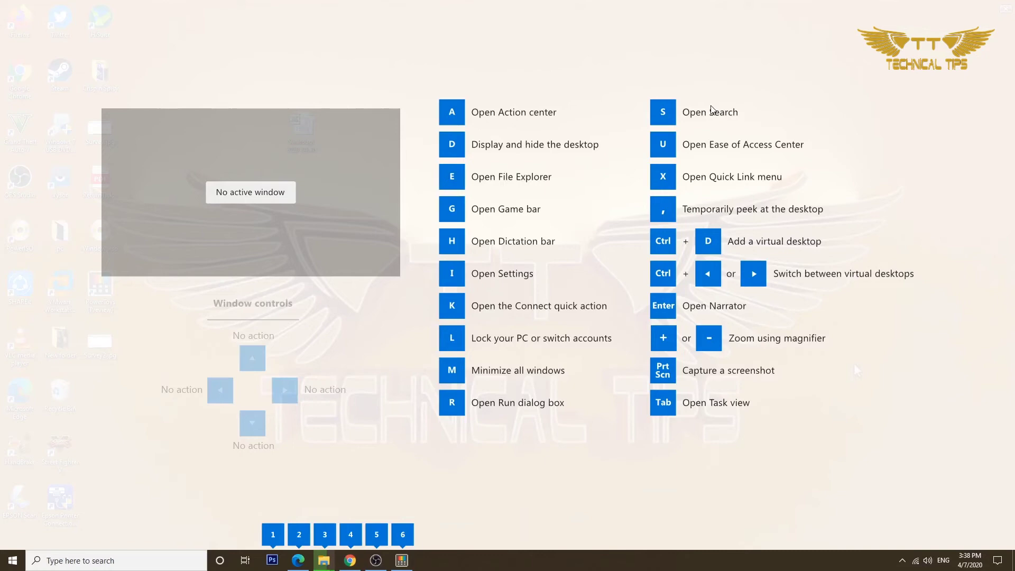
key(super)
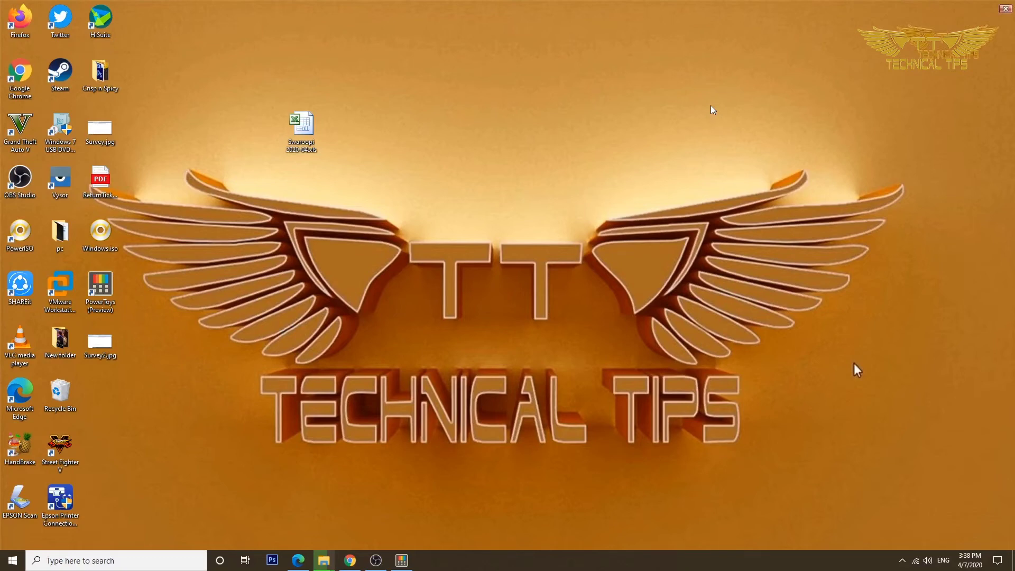
key(super+e)
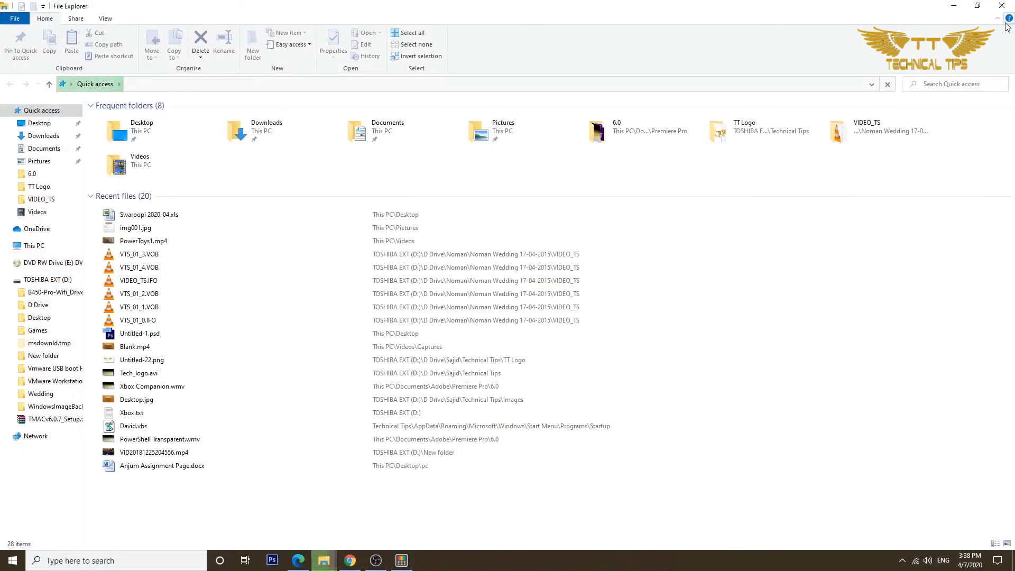
click(1002, 5)
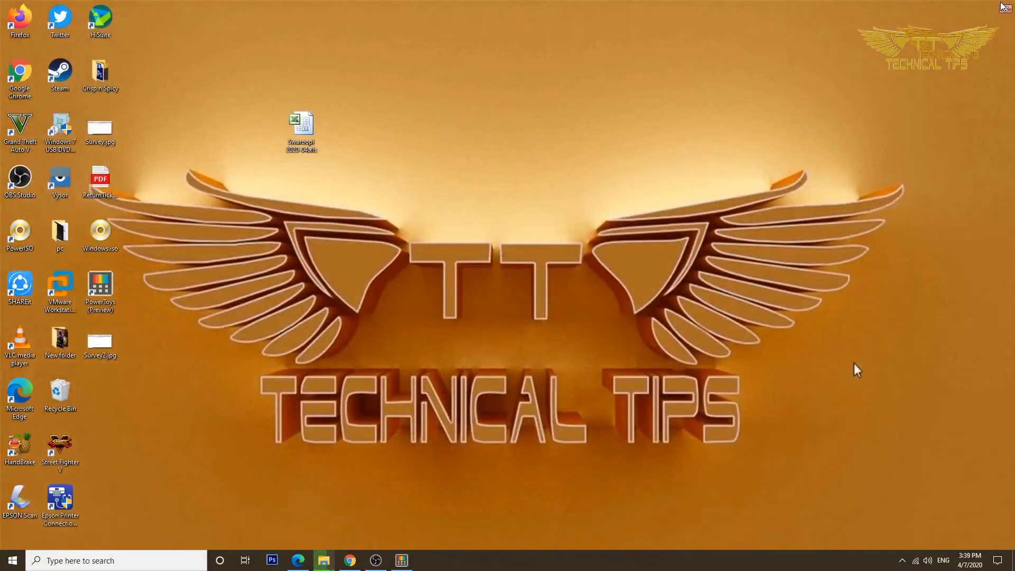
Display the Shortcut Guide overlay, launch Microsoft Edge through its taskbar number 2 shortcut, and return to the desktop.
key(super)
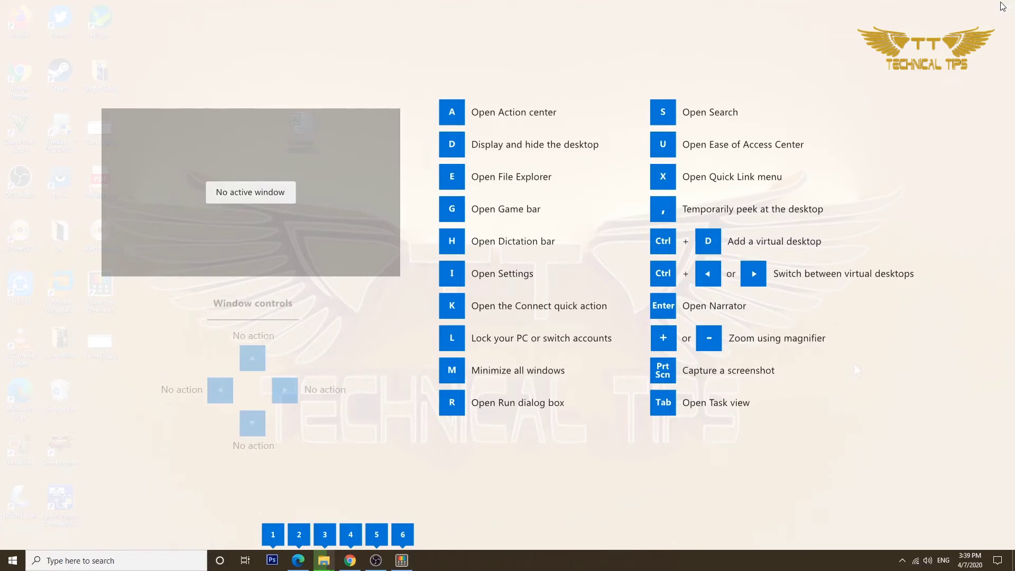
key(super)
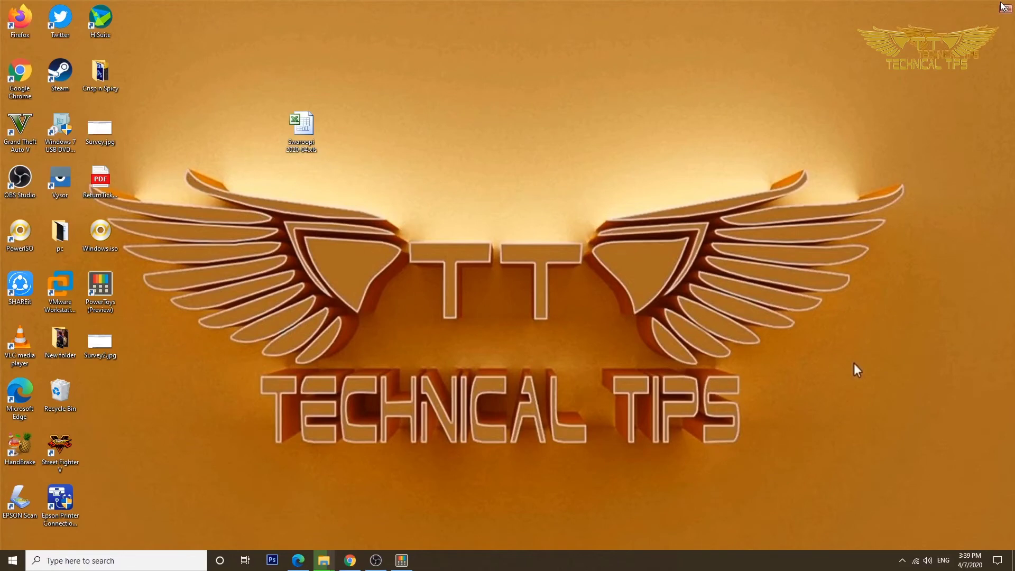
key(super+2)
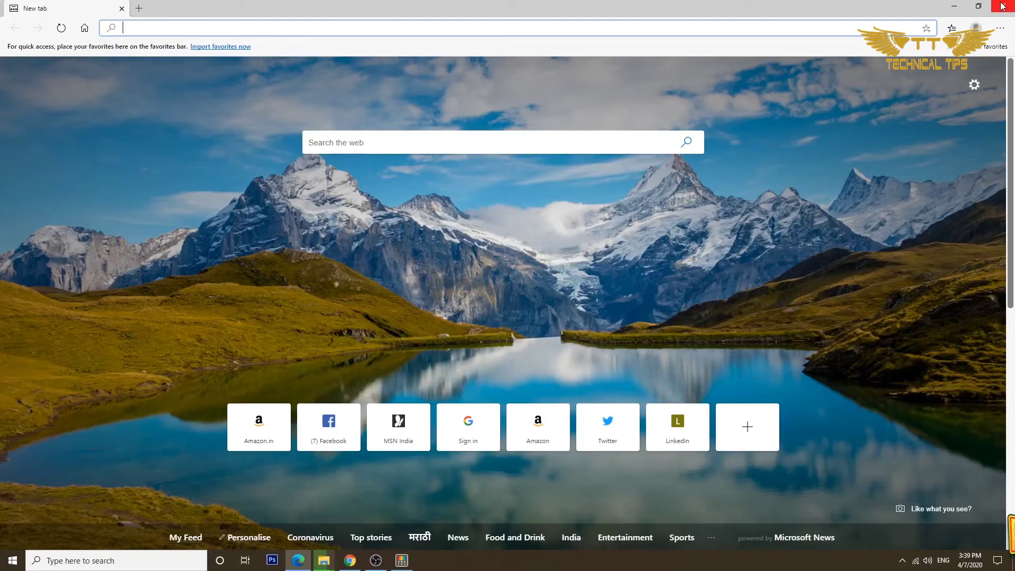
key(super)
key(super+d)
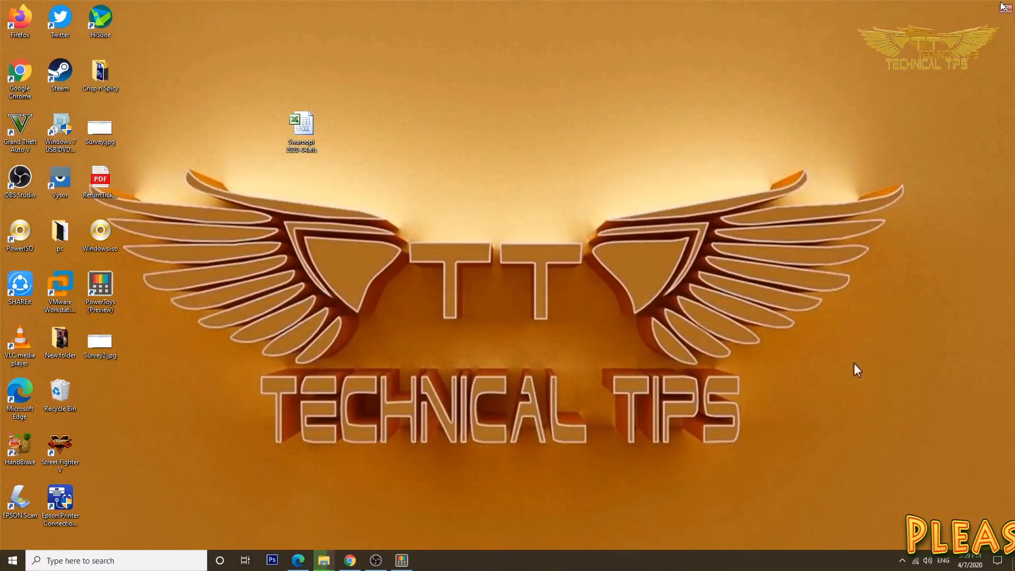
Bring Microsoft Edge back up, try to show the Shortcut Guide overlay over it, and minimize the browser.
click(297, 560)
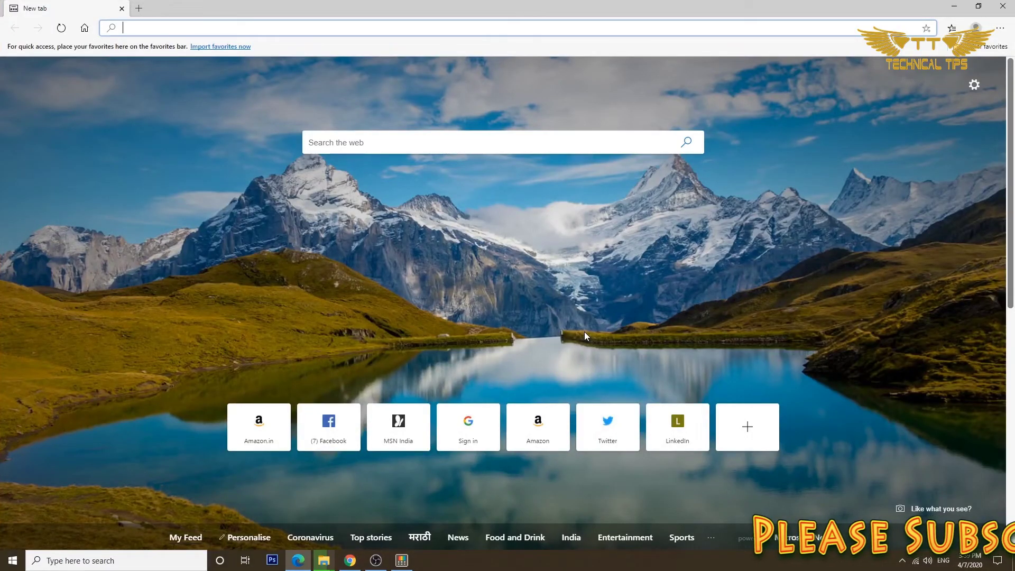
key(super)
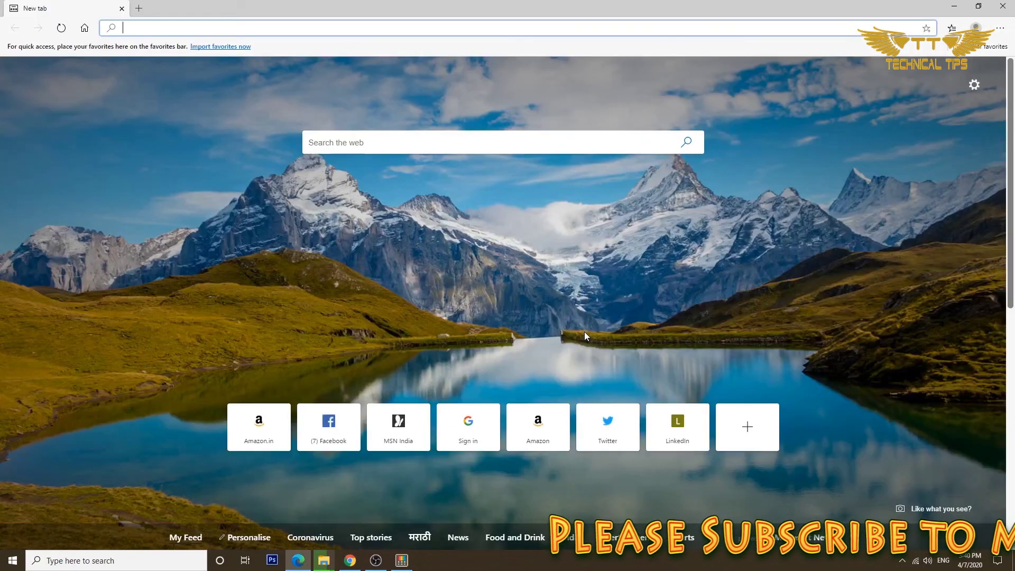
click(954, 7)
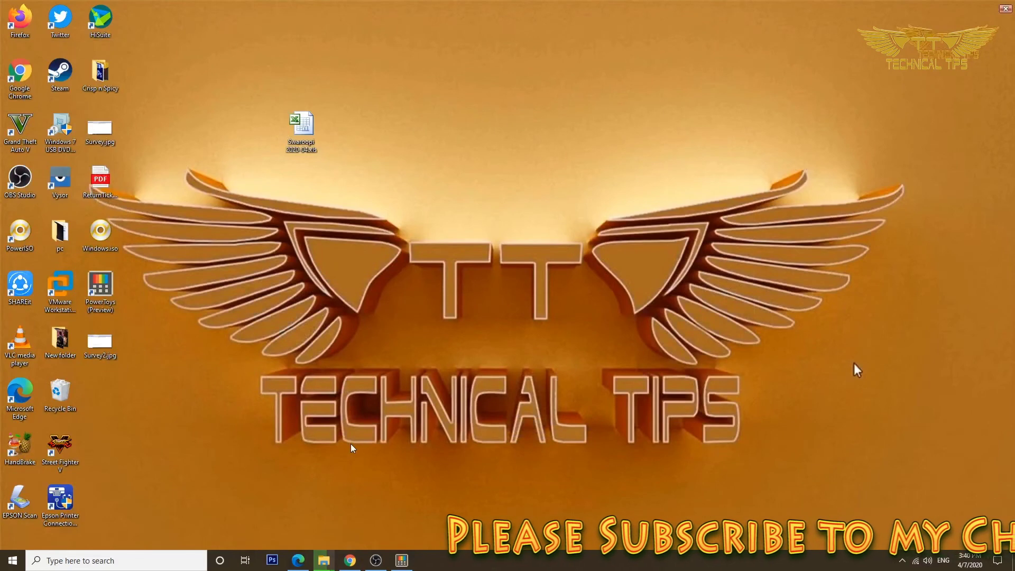
Restore Microsoft Edge, show the Shortcut Guide overlay over it, and snap the browser to the left half of the screen.
key(super)
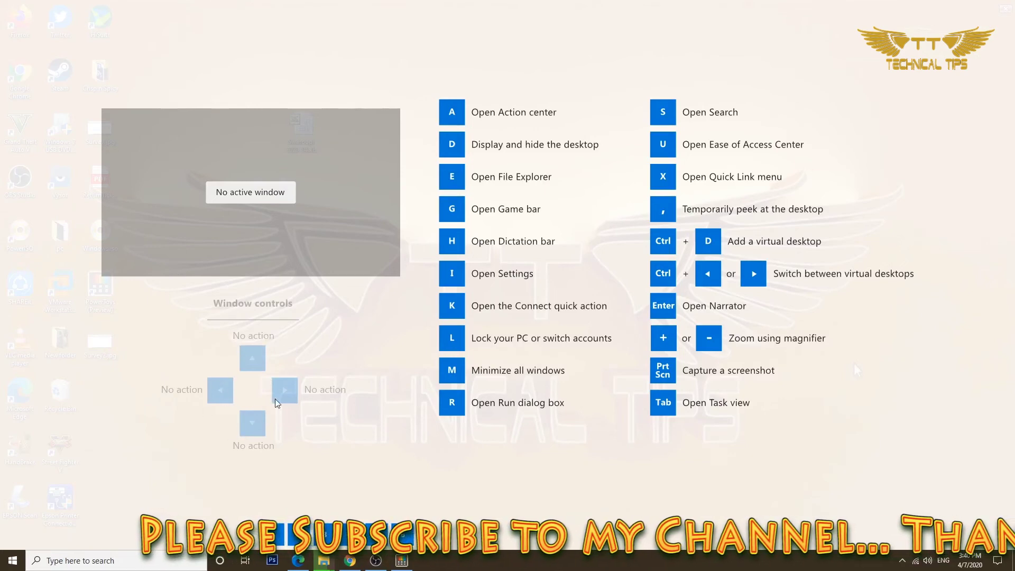
key(super)
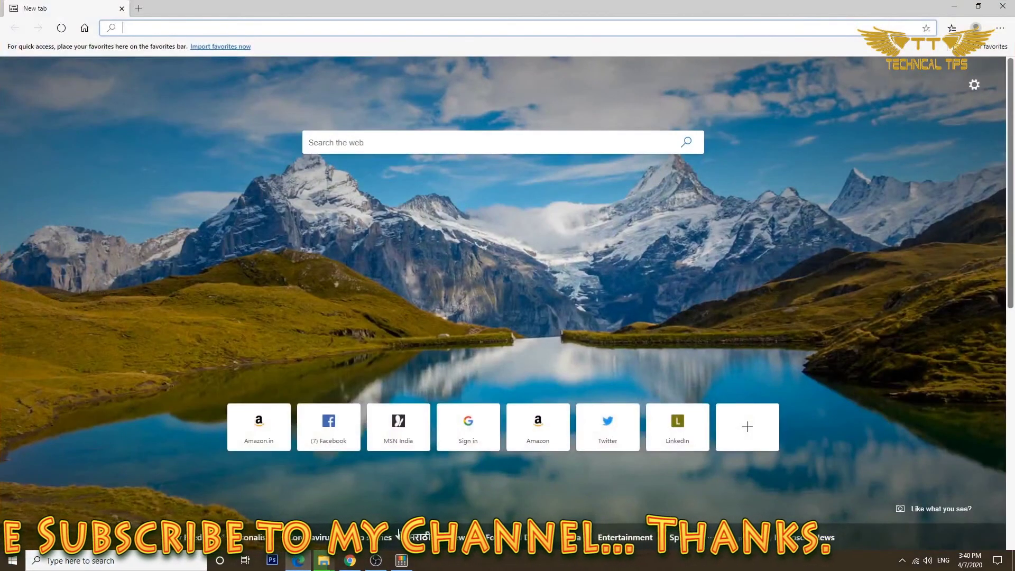
mouse_move(401, 560)
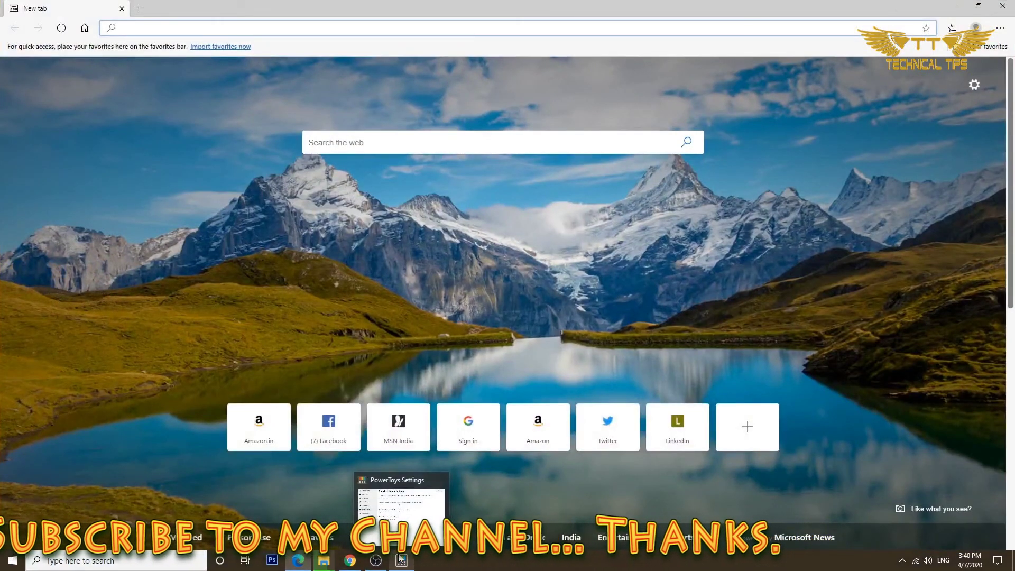
key(super)
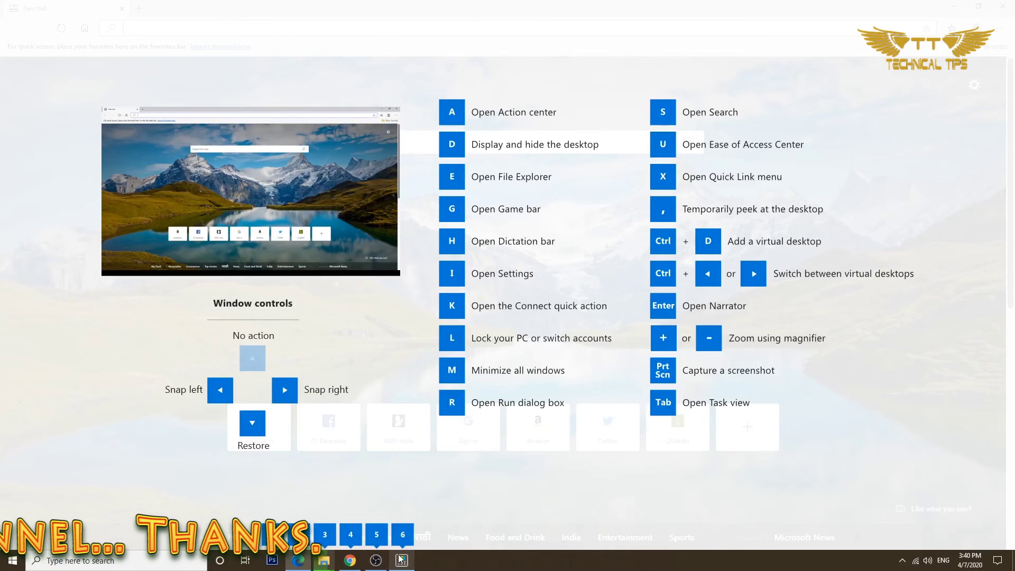
key(super+Left)
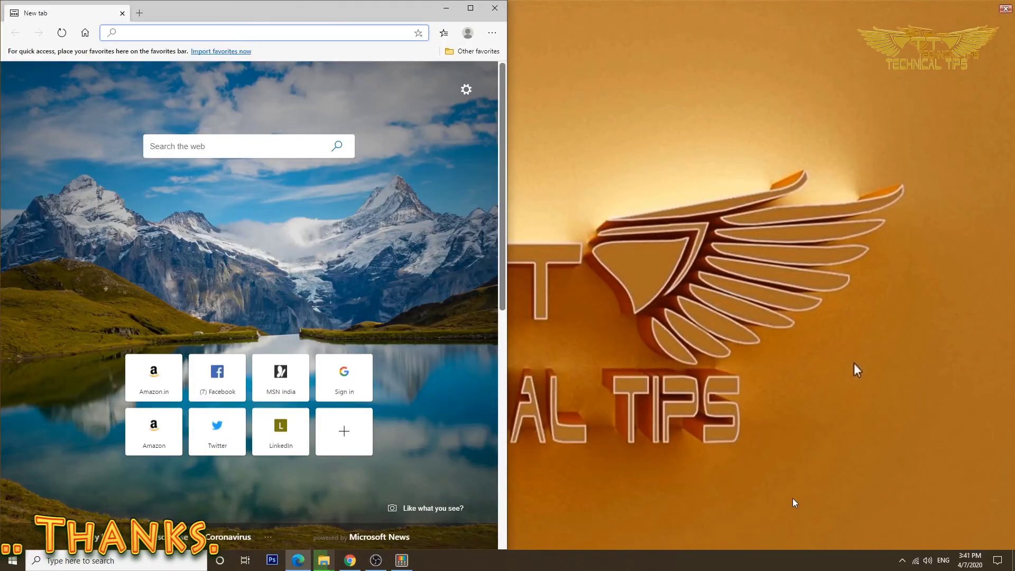
Snap the Edge window to the lower-left quarter using the Shortcut Guide's window controls, and close the browser.
key(super)
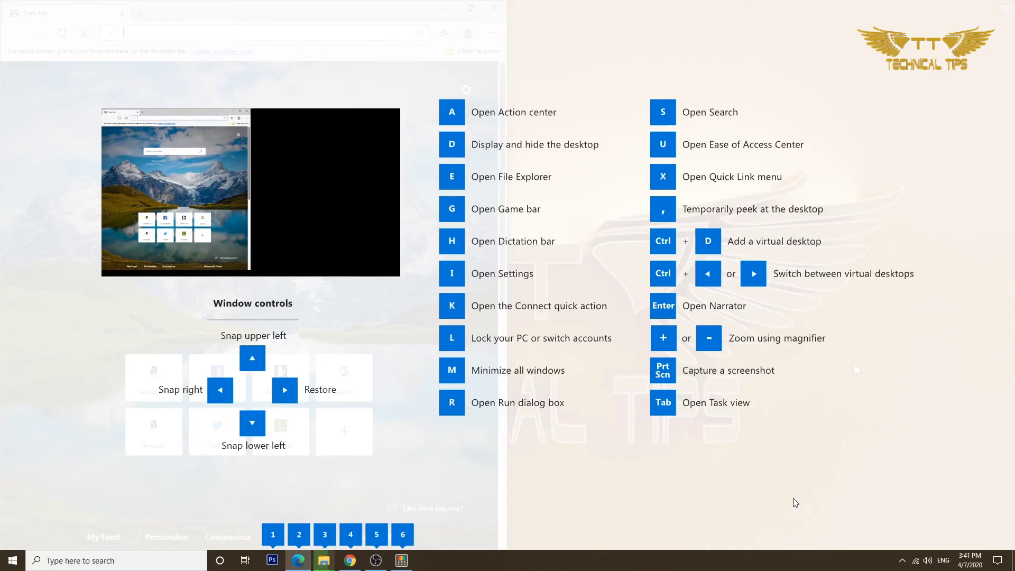
key(super+Down)
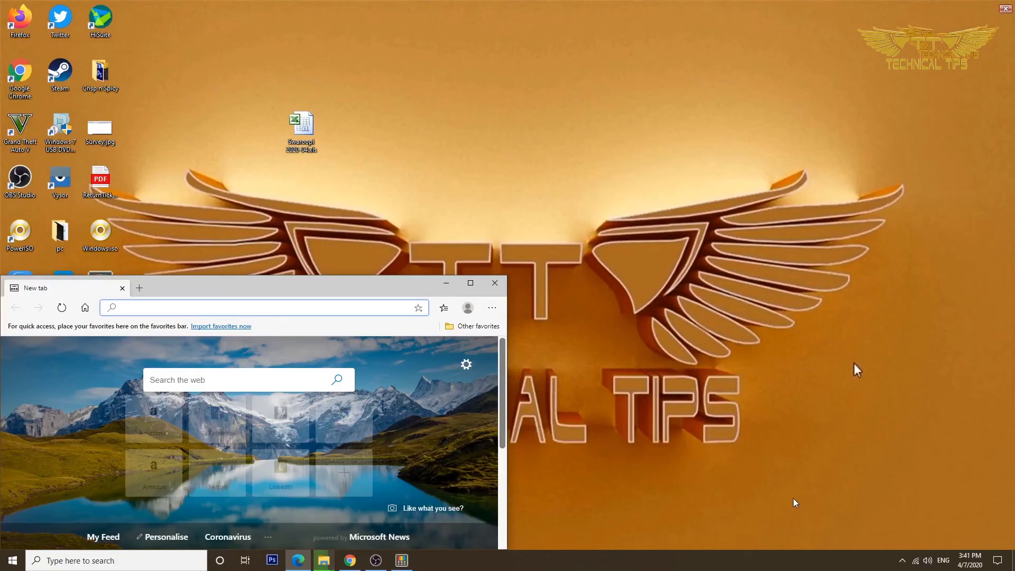
click(496, 285)
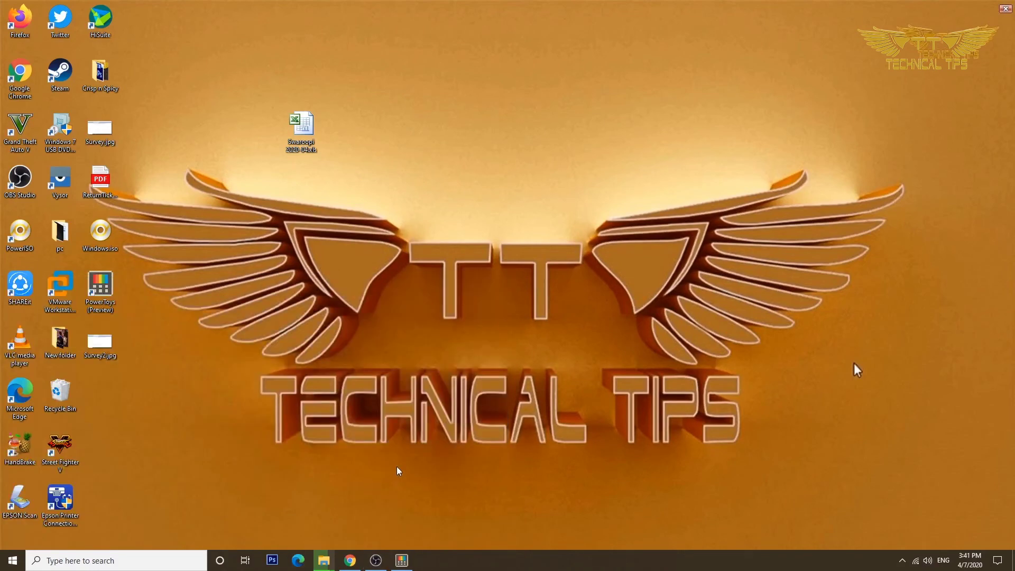
Open PowerToys Settings at Window Walker and cycle through all open windows in the standard Windows task switcher.
click(402, 561)
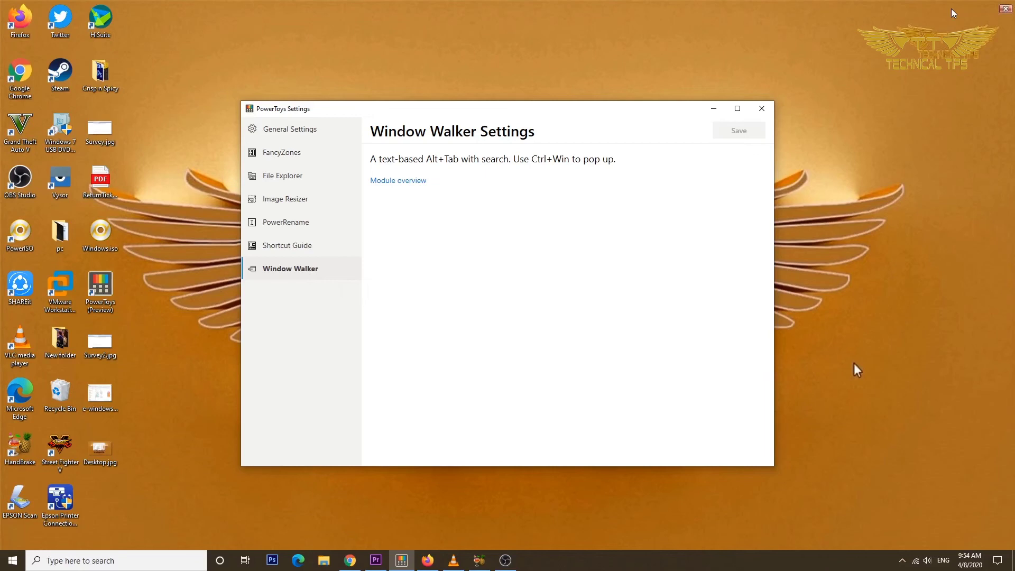
key(alt+Tab)
key(alt+Tab)
key(alt+Tab)
key(alt+Tab)
key(alt+Tab)
key(alt+Tab)
key(alt+Tab)
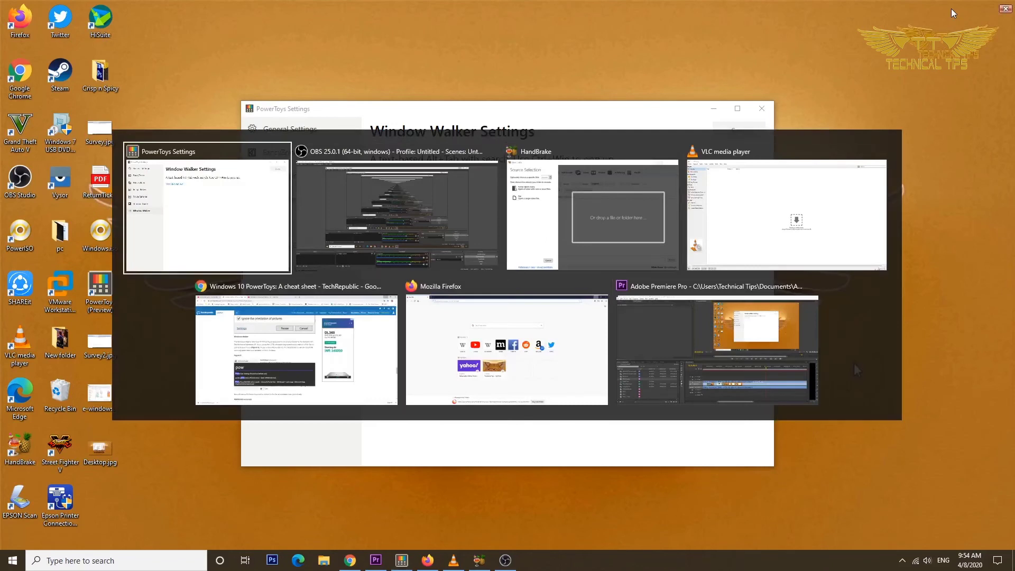
key(alt+Tab)
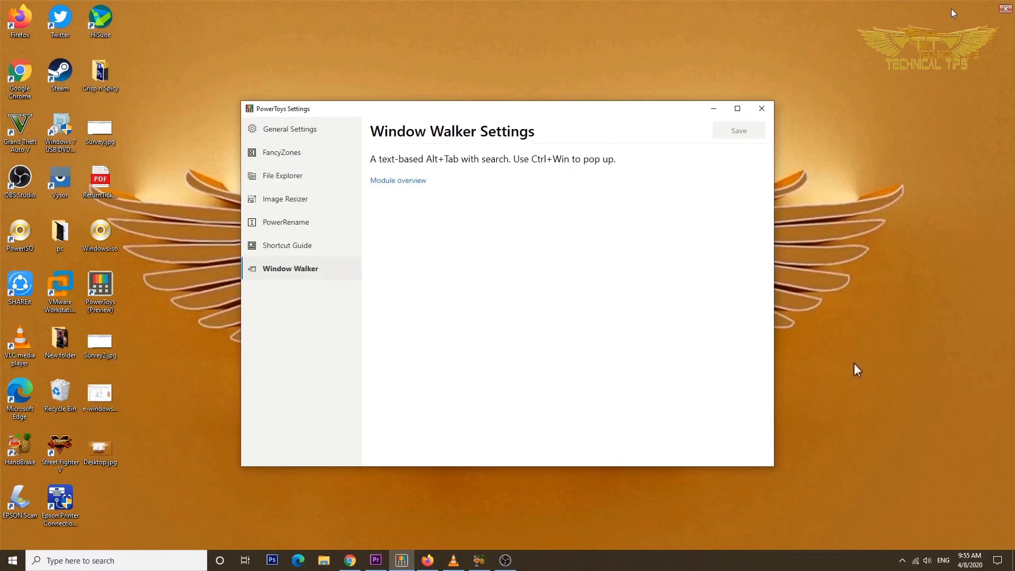
Open Window Walker, search running windows for "fir", switch to Mozilla Firefox, and close it.
key(ctrl+super)
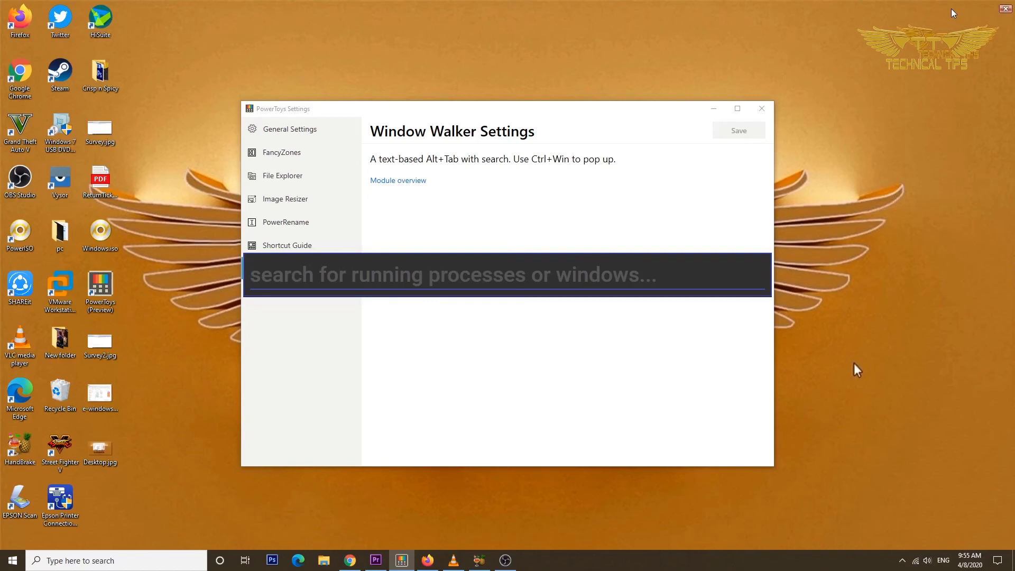
text(fir)
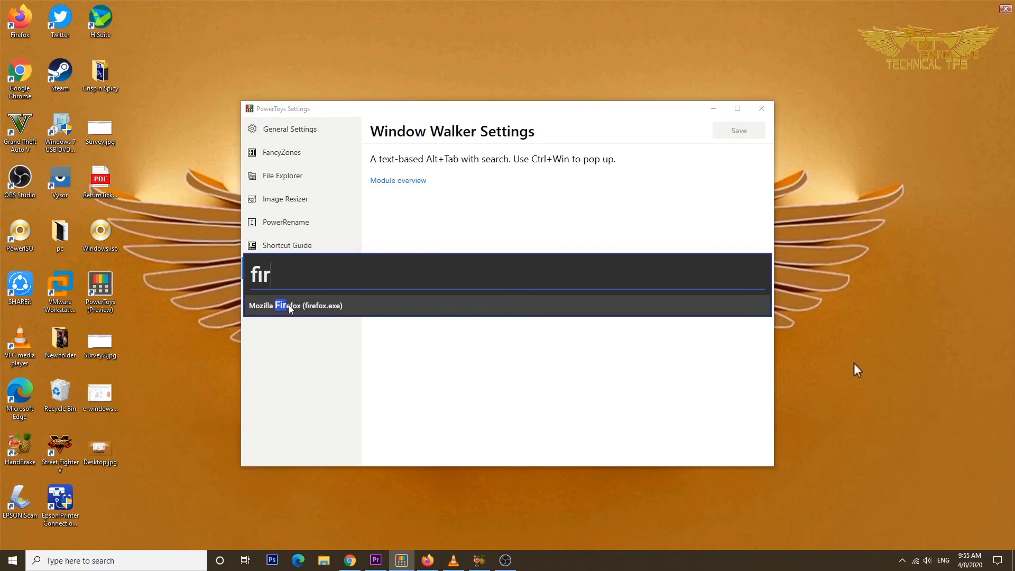
click(319, 312)
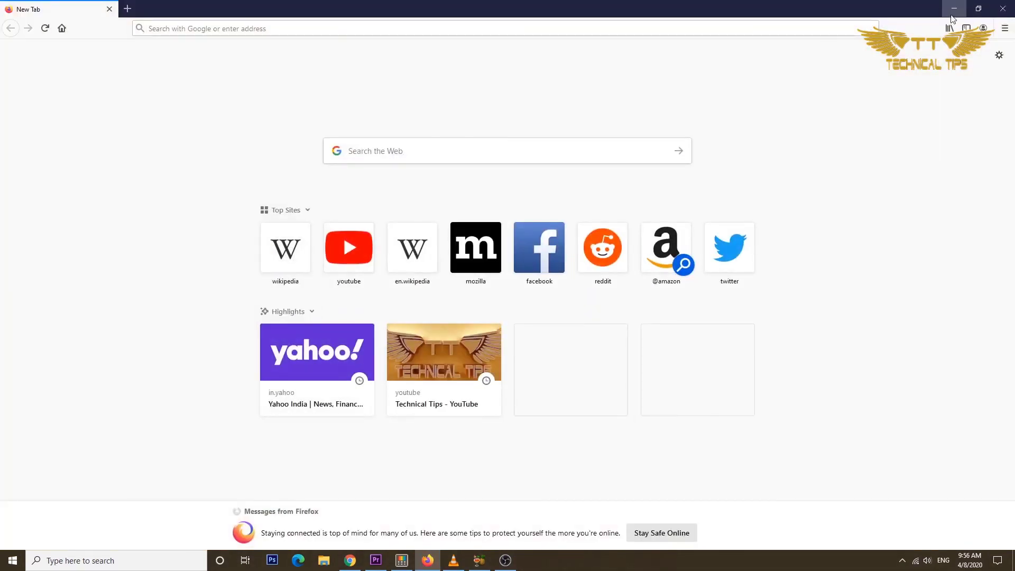
click(1003, 9)
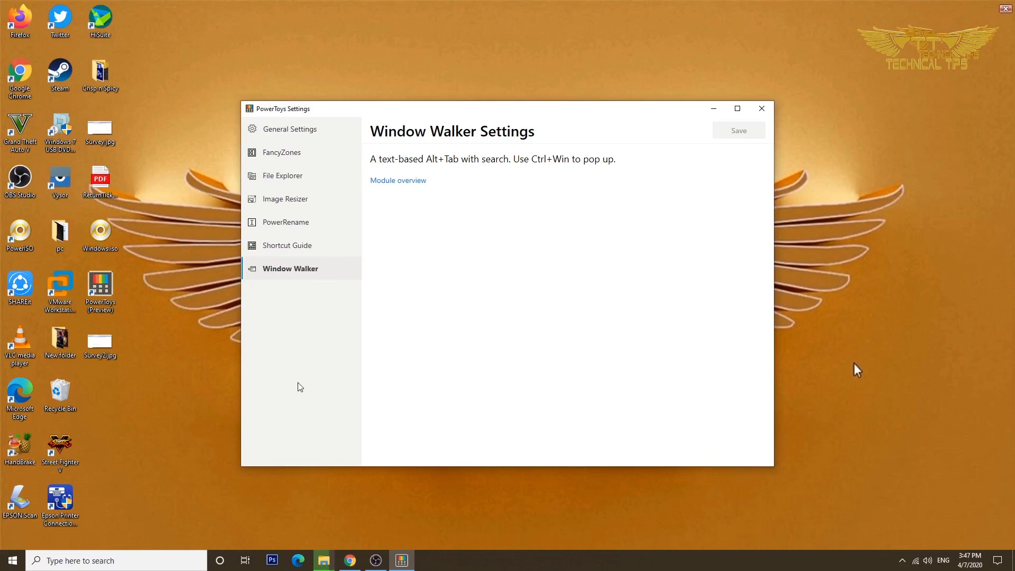
Review the General, FancyZones, File Explorer, Image Resizer and PowerRename settings in PowerToys, and close the settings window.
click(313, 129)
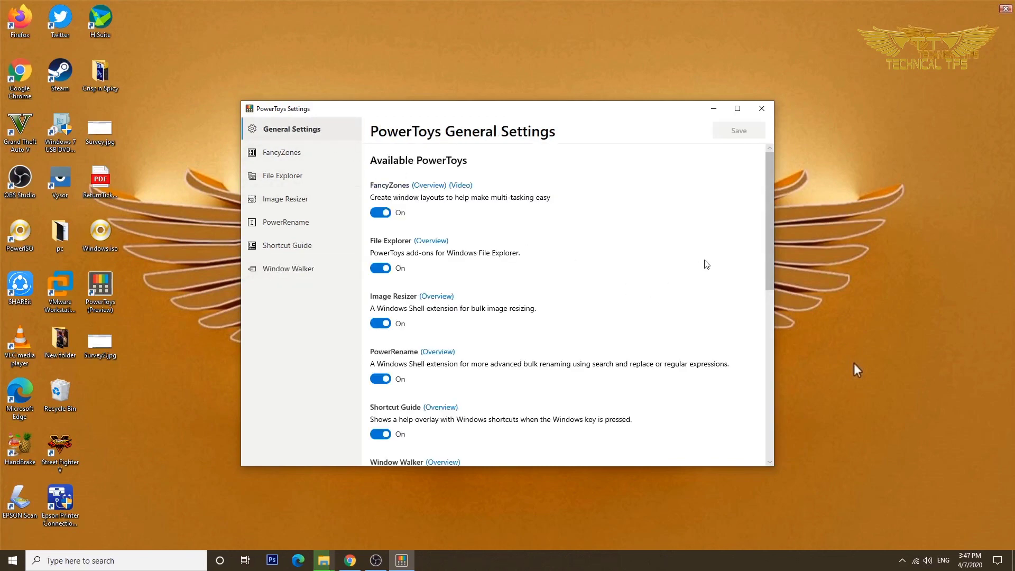
drag(769, 214, 762, 411)
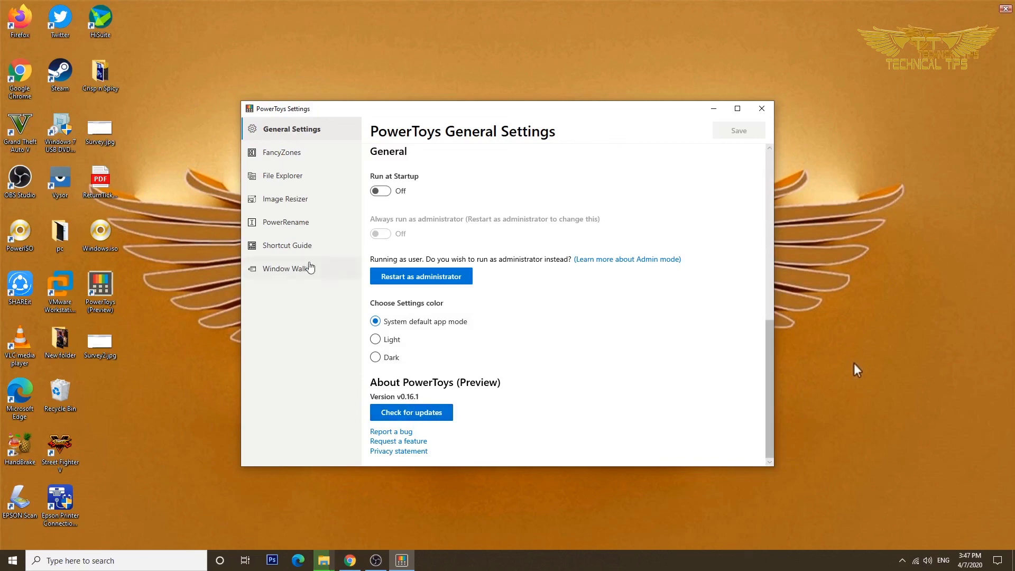
click(297, 159)
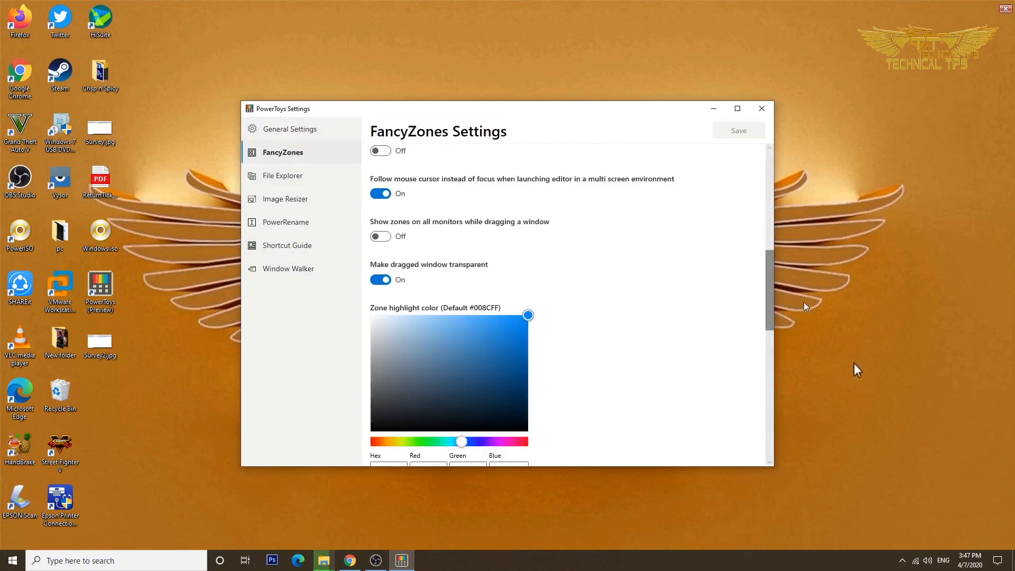
drag(768, 301, 767, 280)
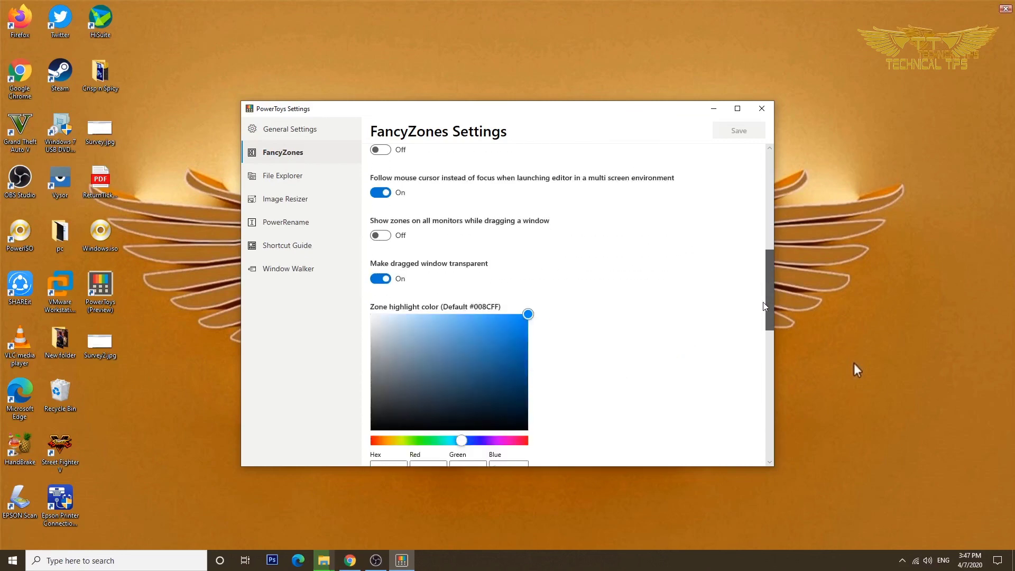
click(277, 177)
click(286, 204)
click(291, 225)
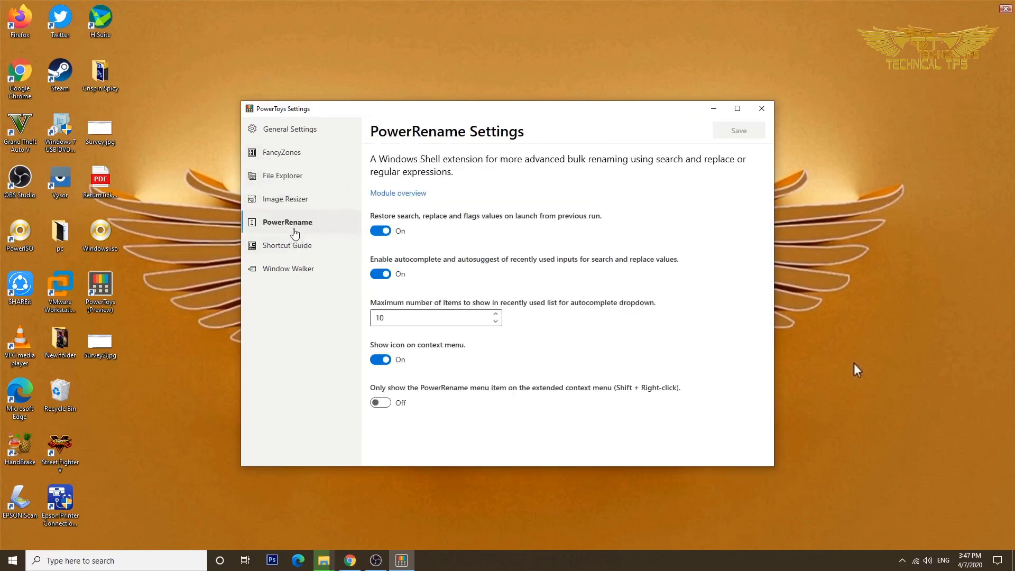
click(760, 108)
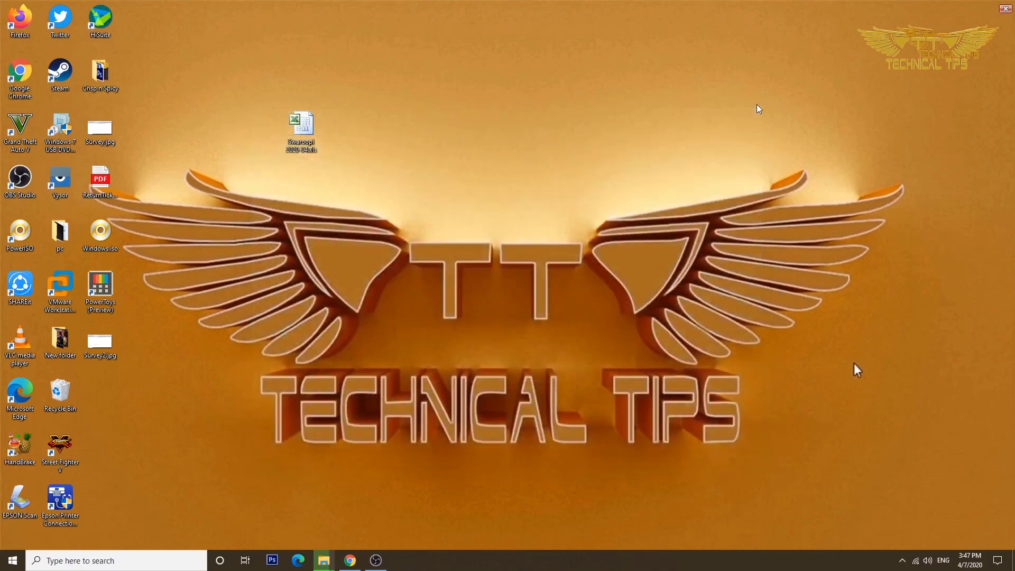